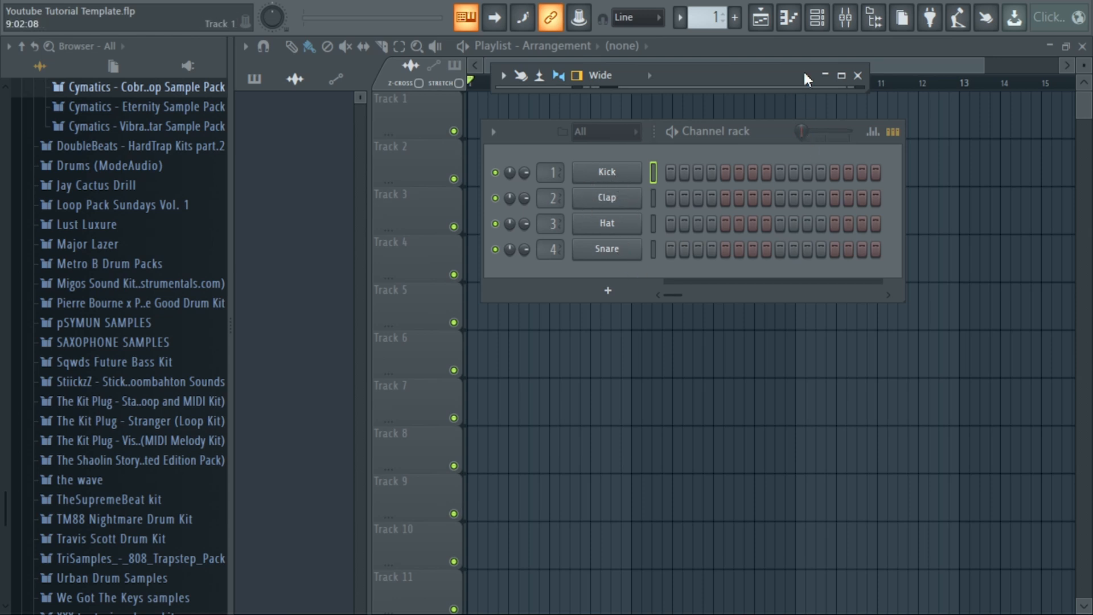
click(842, 25)
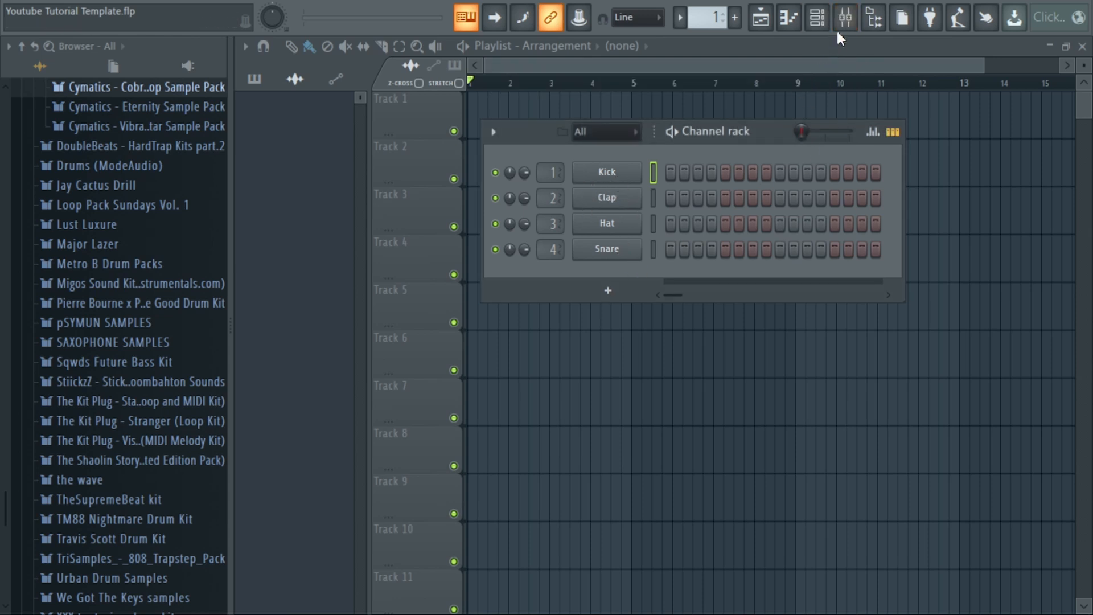
click(842, 25)
click(847, 71)
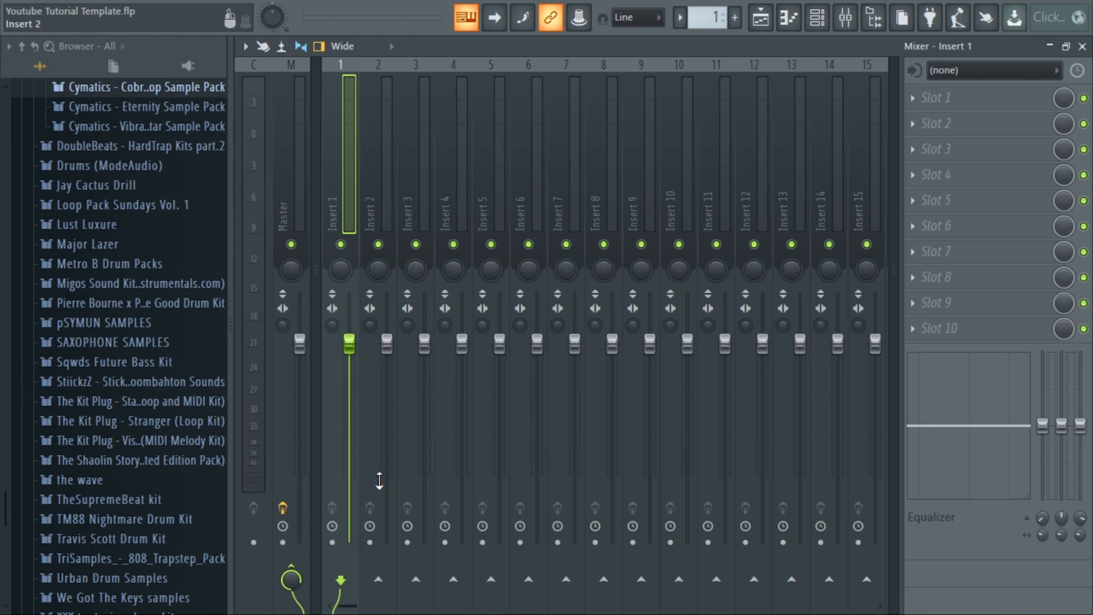
mouse_move(343, 605)
mouse_down()
mouse_move(530, 605)
mouse_move(348, 604)
mouse_up()
click(15, 0)
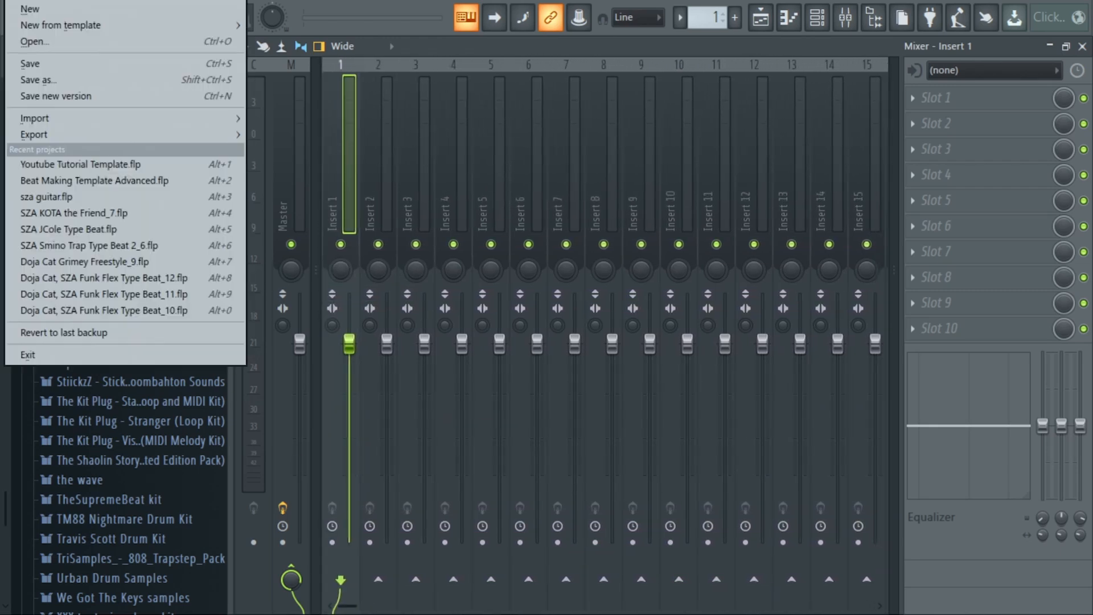
mouse_move(66, 33)
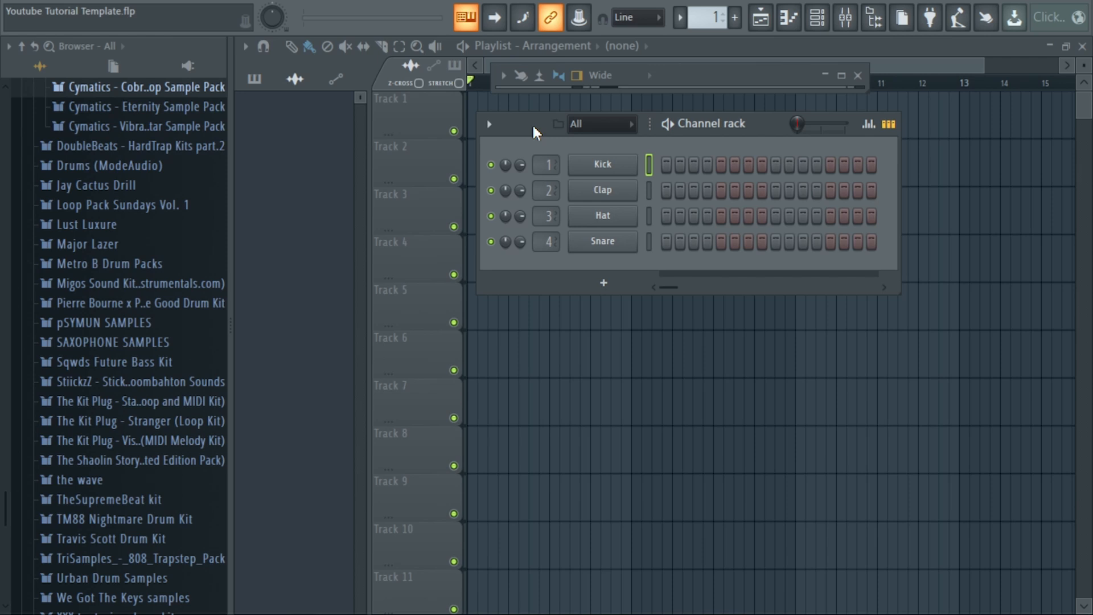
drag(527, 132, 522, 134)
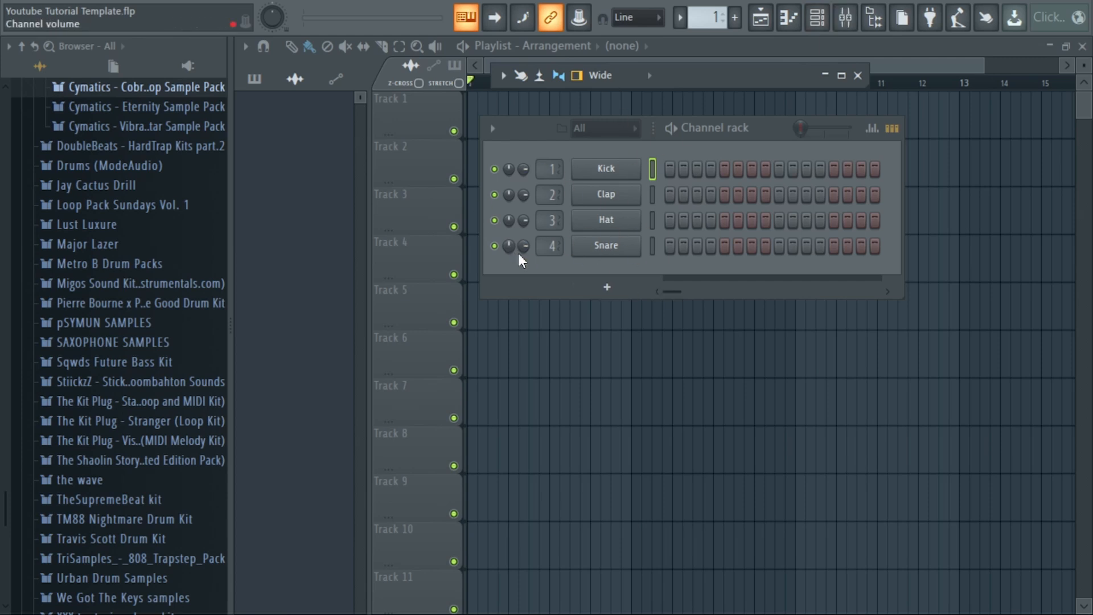
Replace the four default drum channels with Sampler and FL Keys channels, and audition a few FL Keys notes.
right_click(606, 168)
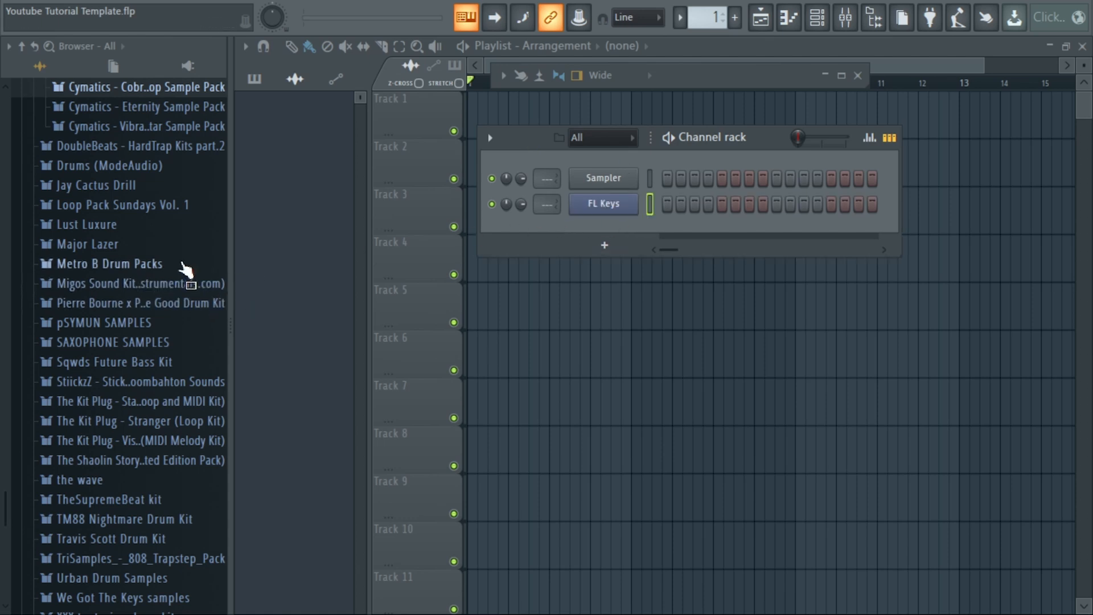
scroll(182, 276, up, 5)
click(606, 206)
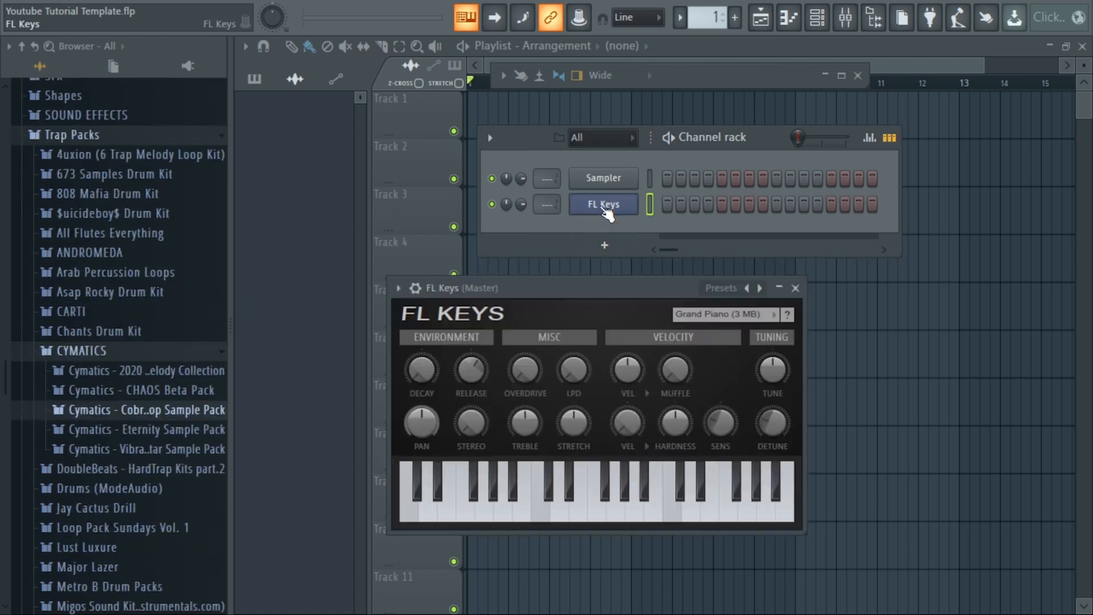
key(o)
key(i)
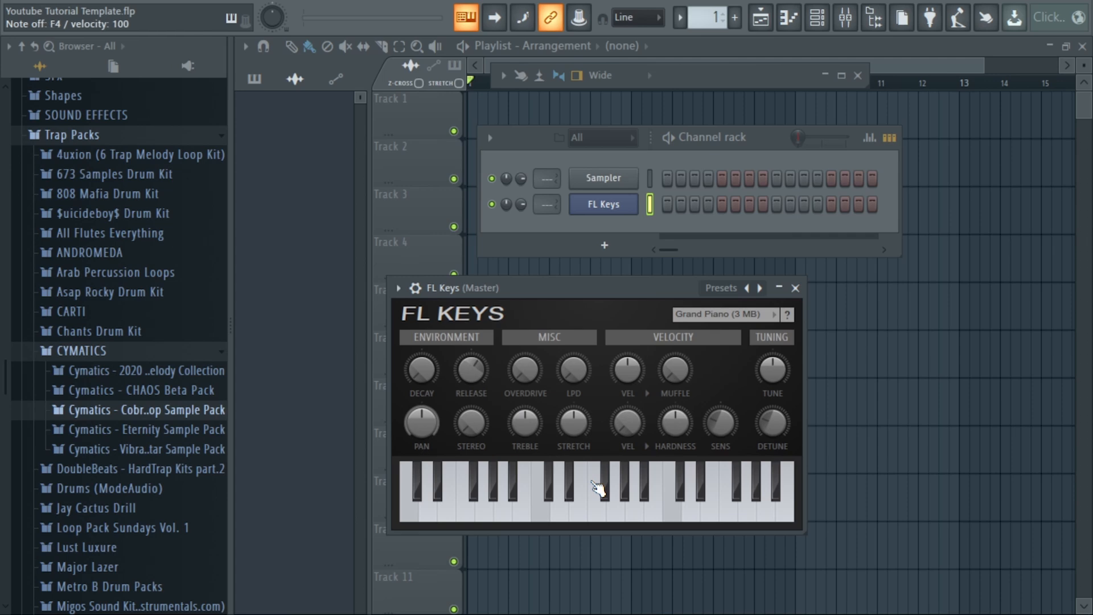
key(j)
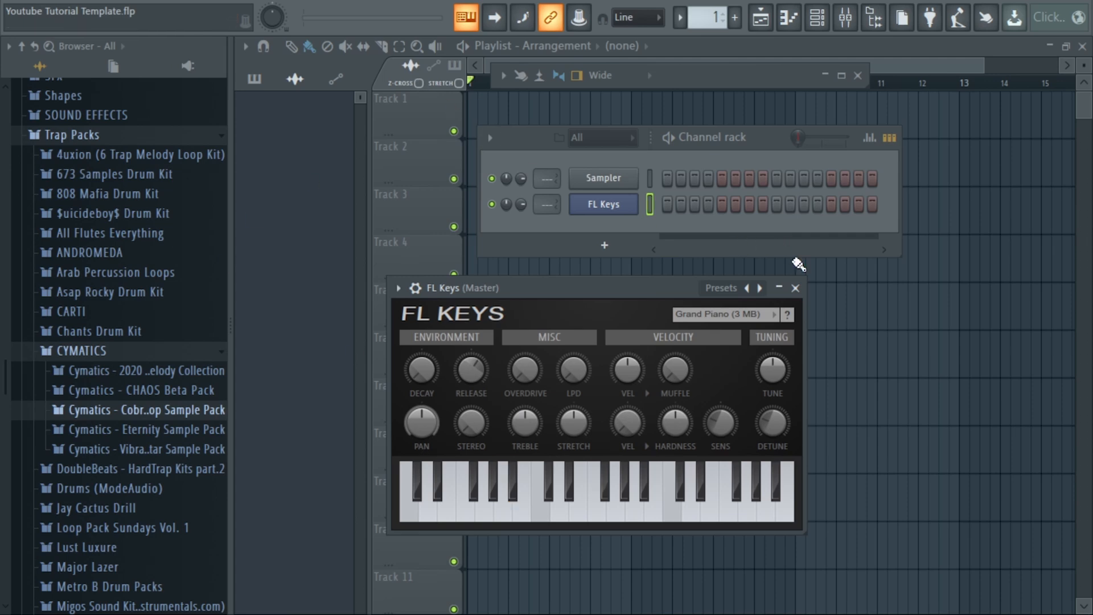
click(796, 288)
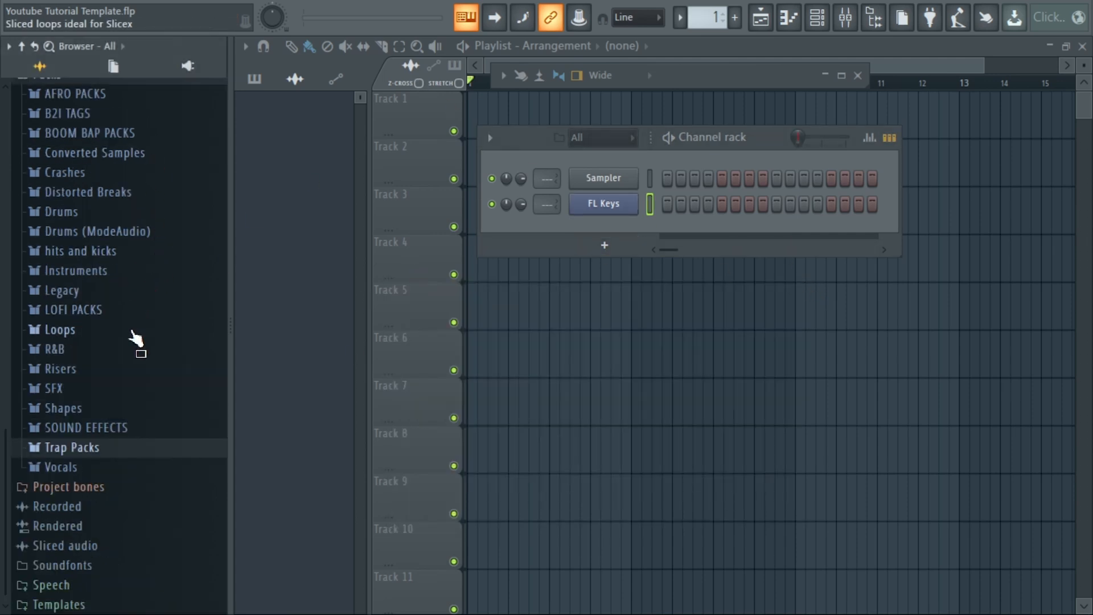
Add the Close Grand preset from the Keyboard folder of the Instruments pack as a new channel below FL Keys.
scroll(134, 338, up, 3)
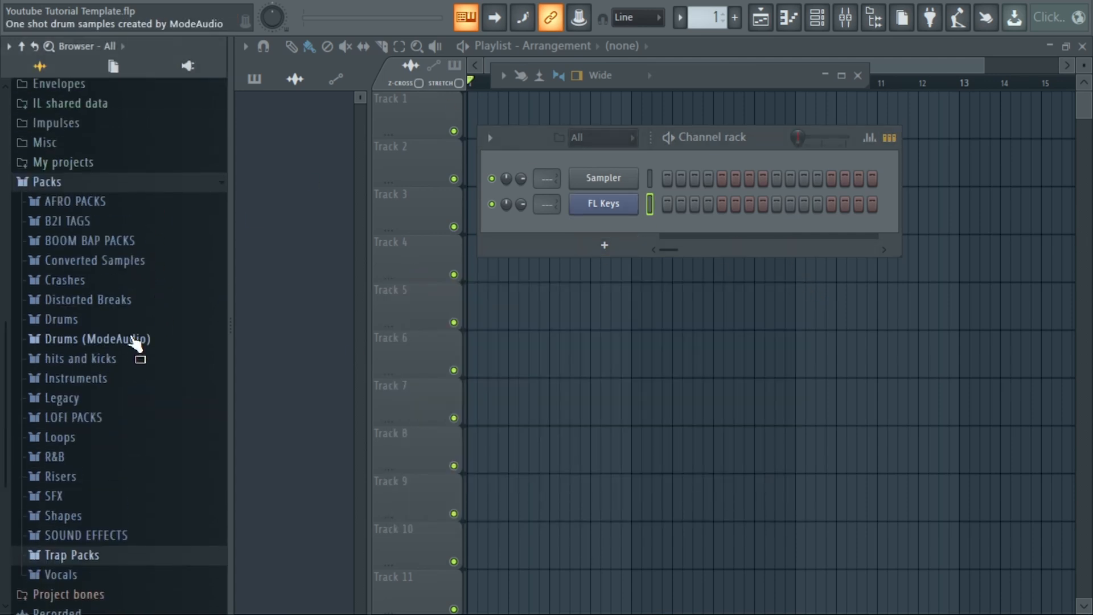
scroll(127, 344, down, 3)
click(113, 279)
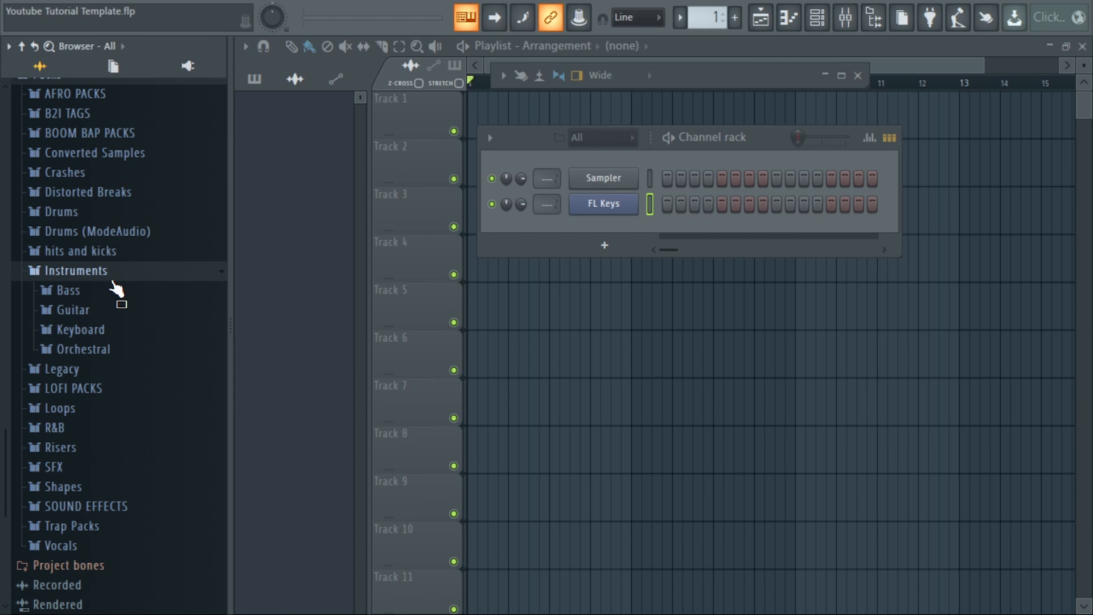
click(106, 331)
drag(108, 350, 602, 228)
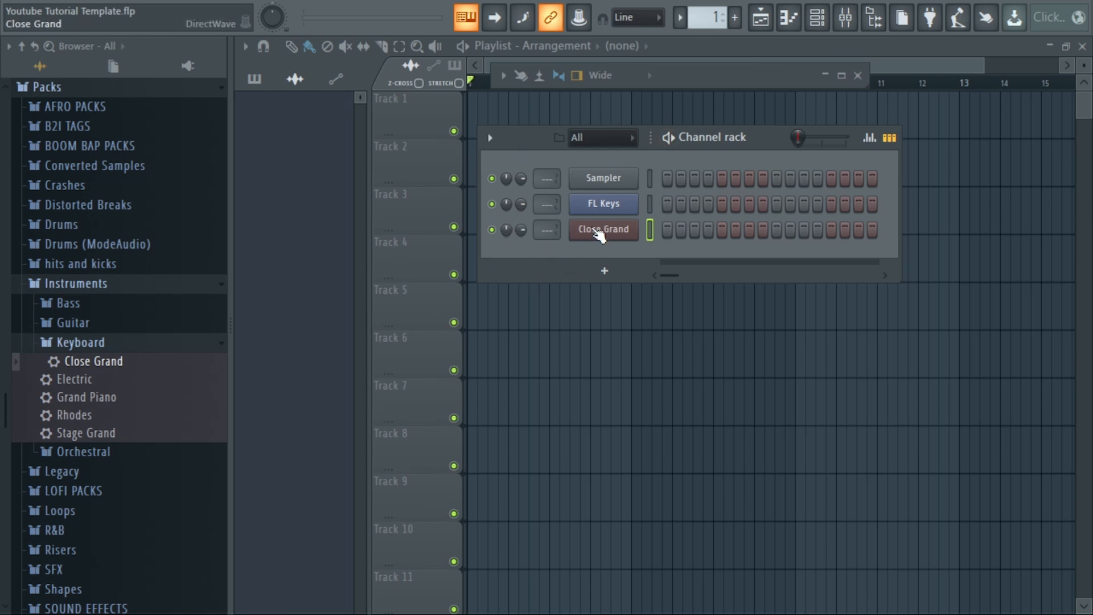
Add Slicex, Fruity slicer and FPC channels to the channel rack and close their plugin windows.
click(589, 277)
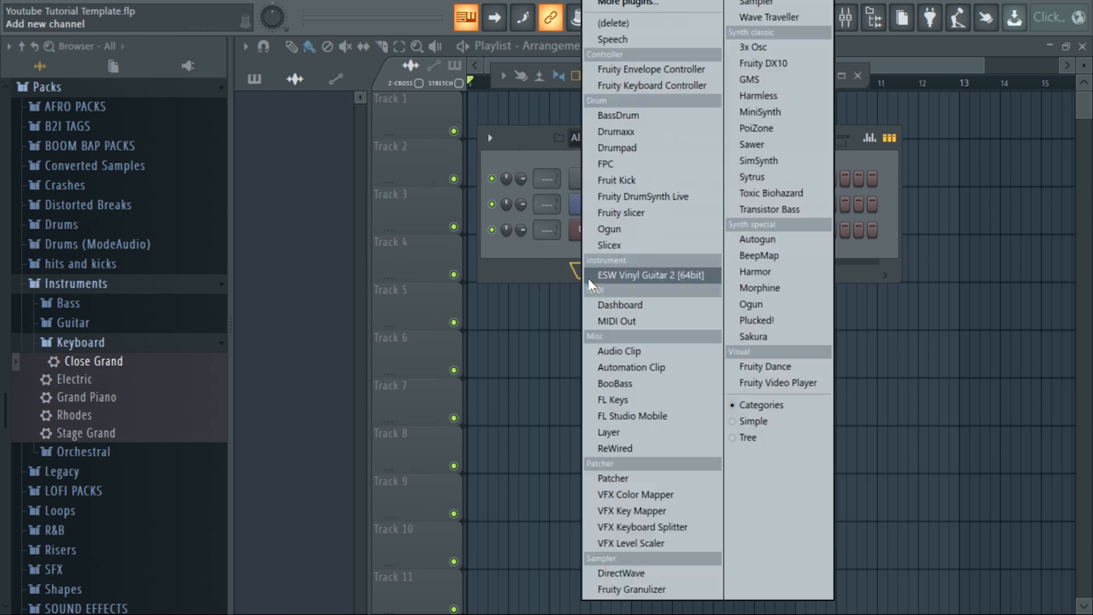
click(614, 251)
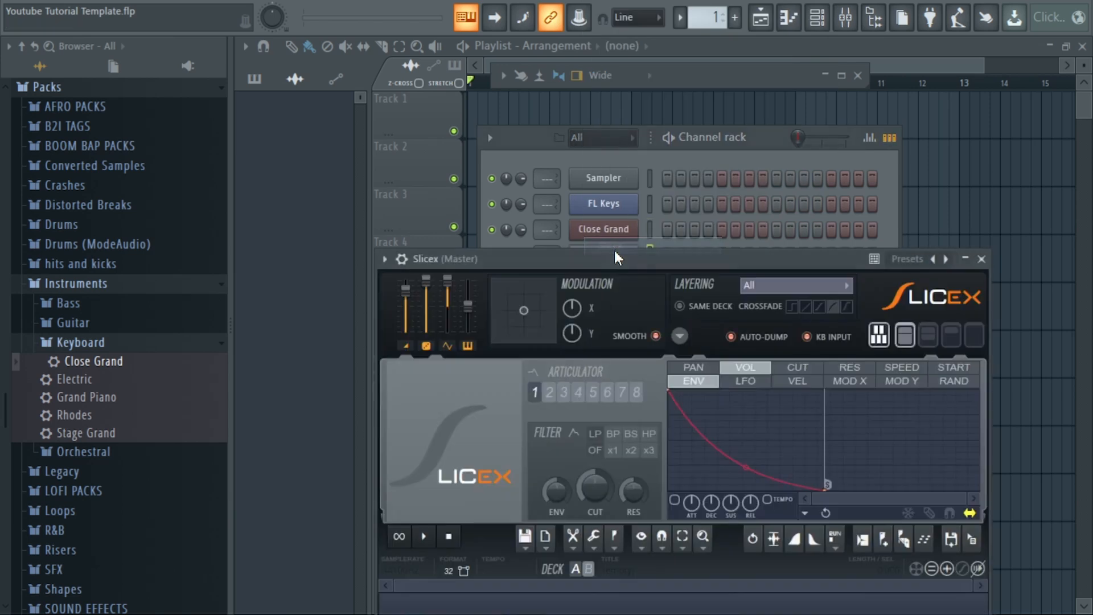
drag(614, 258, 643, 138)
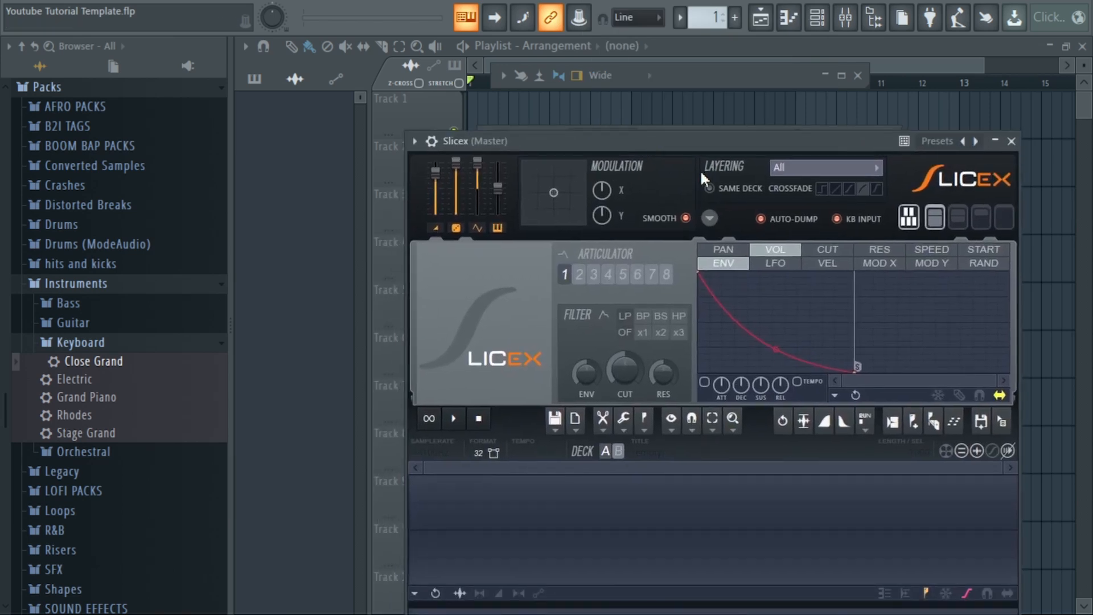
key(Escape)
click(627, 292)
click(640, 210)
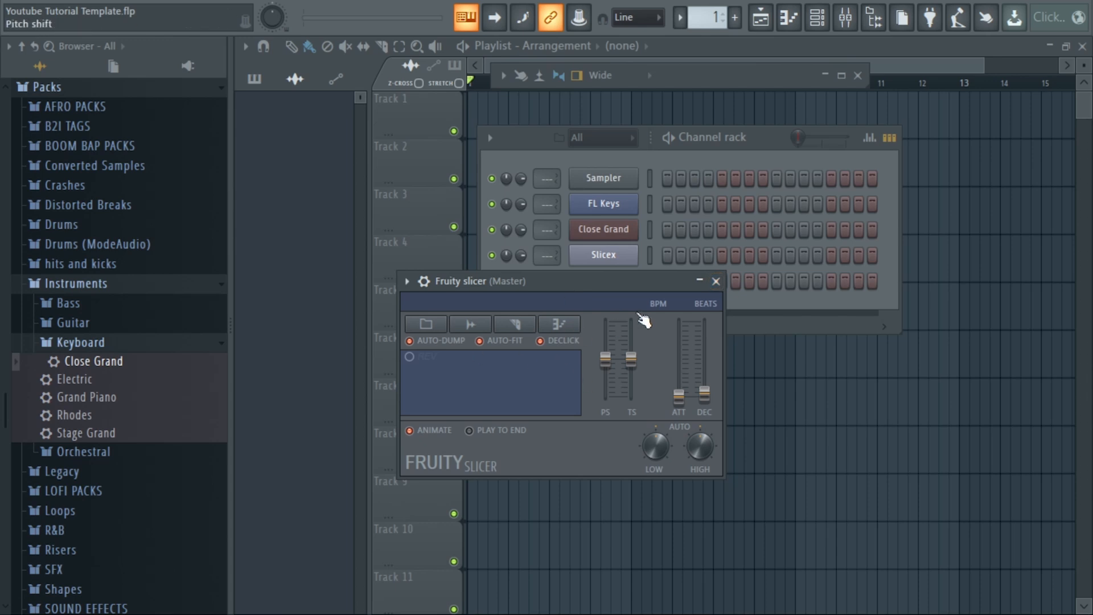
key(Escape)
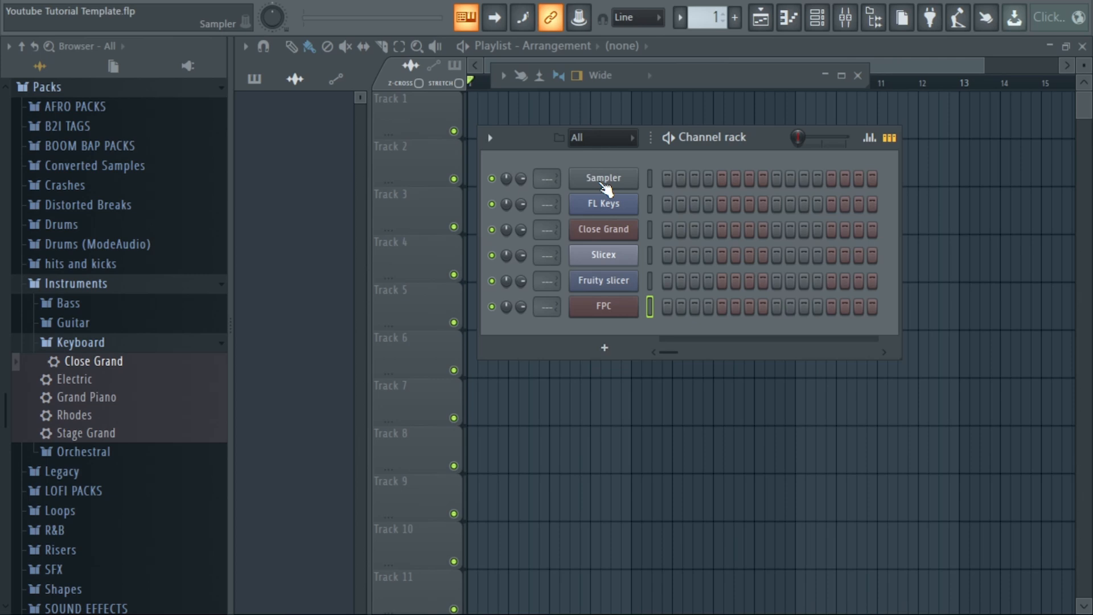
Add Cymatics Cobra Kick 2 - C# and Cobra Snare 4 - F from the Drum One Shots as new channels below FPC.
click(156, 344)
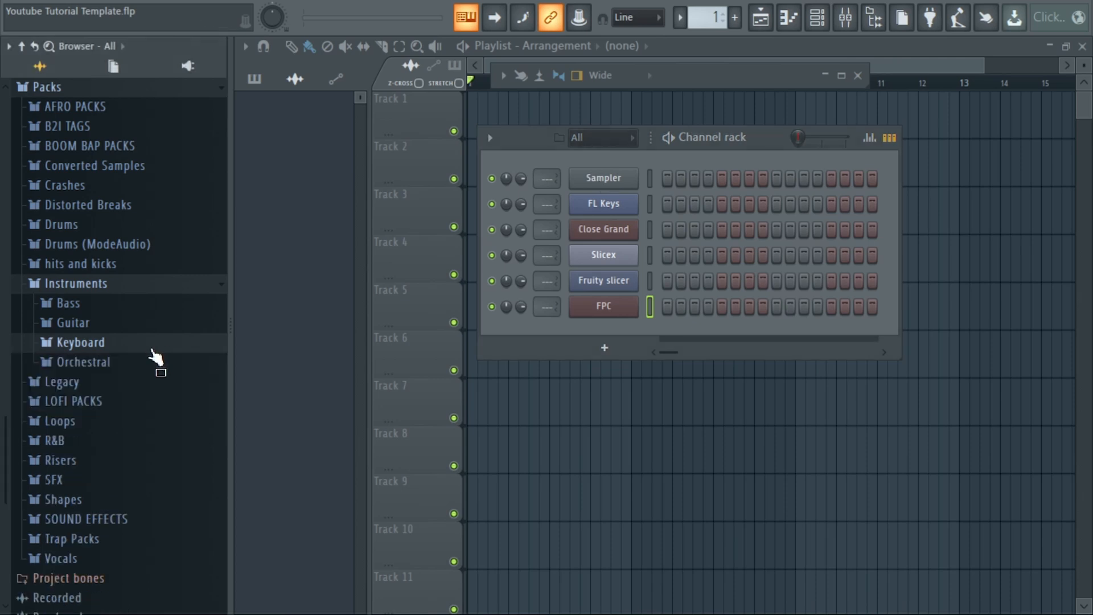
click(157, 285)
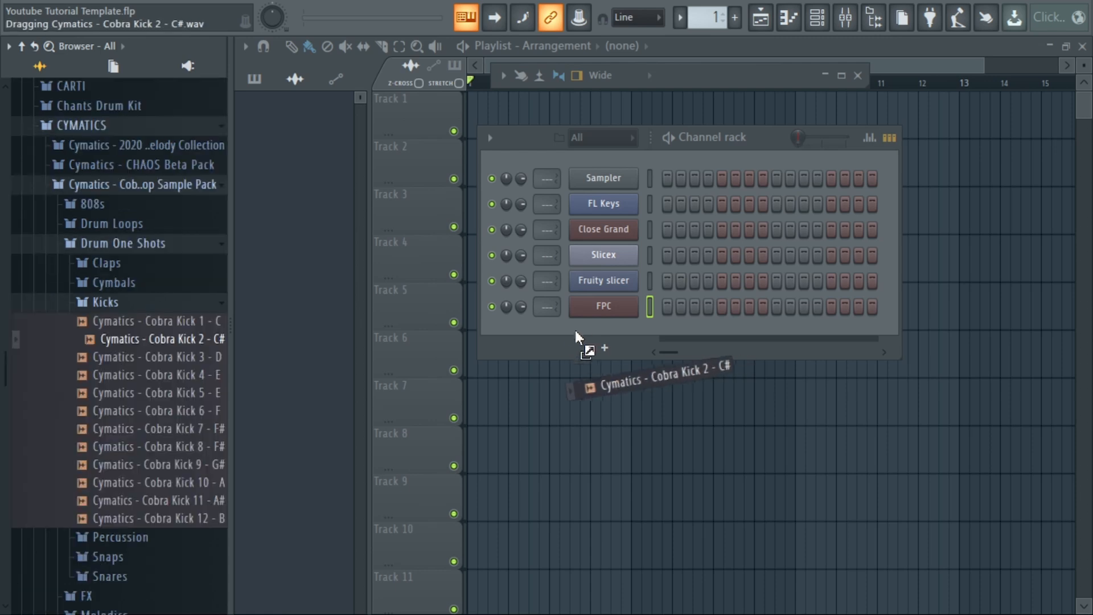
drag(575, 331, 585, 325)
drag(586, 325, 586, 327)
drag(165, 445, 594, 355)
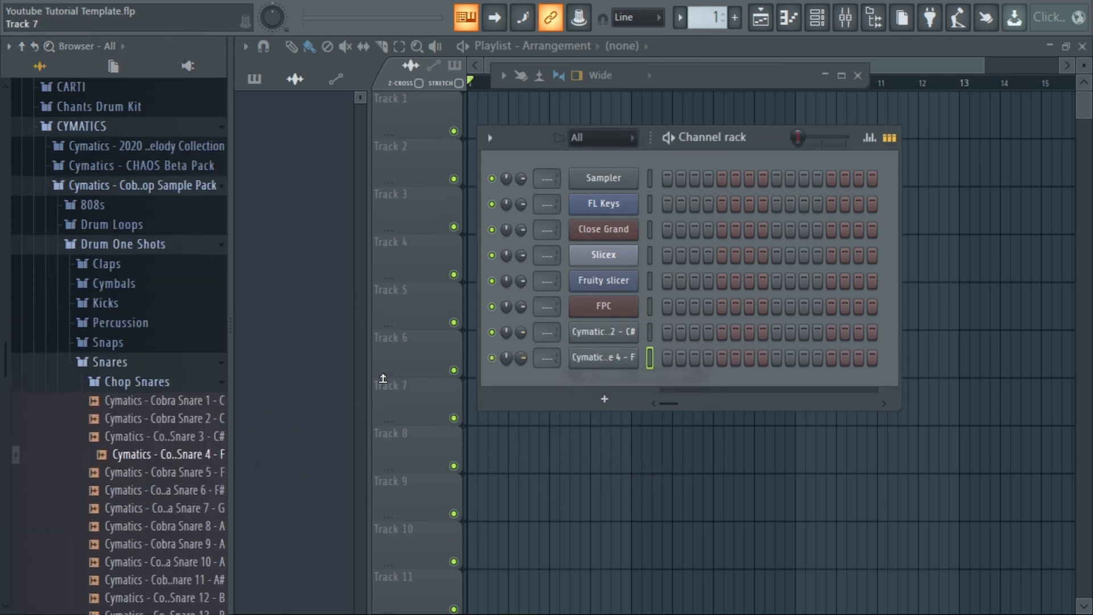
Add Cymatics Cobra Snap 3 from the Snaps folder as a new channel below the snare sample.
click(150, 364)
click(146, 344)
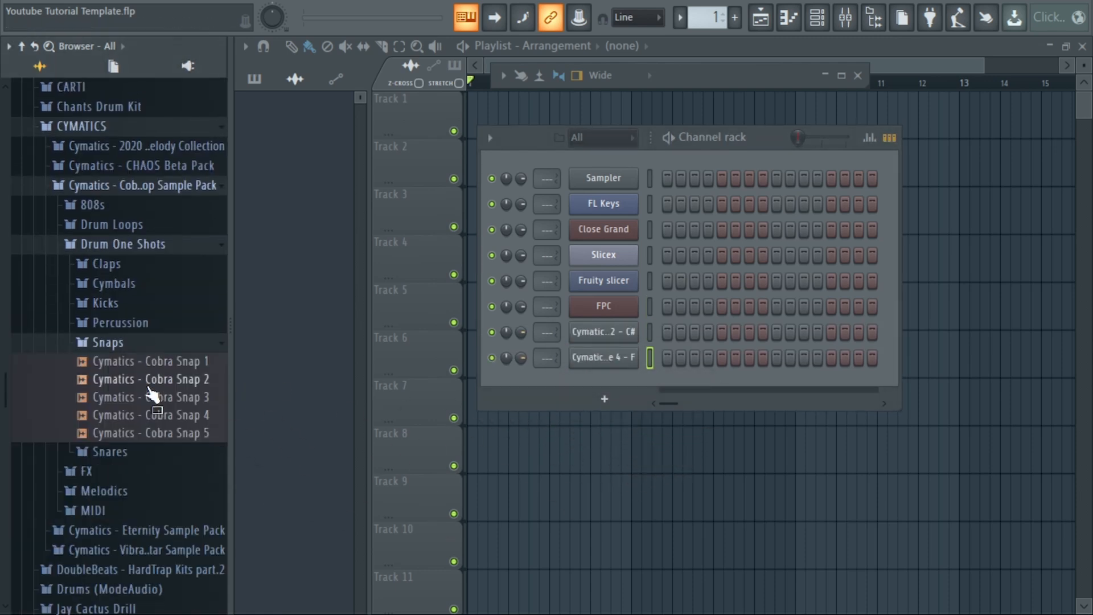
drag(151, 396, 621, 383)
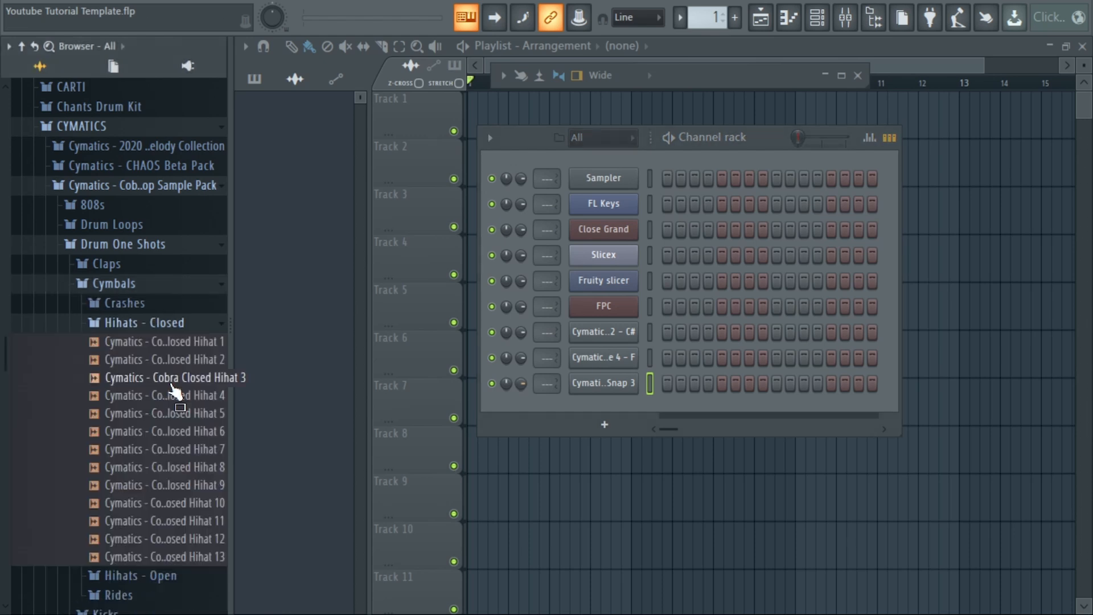
Add Cymatics Closed Hihat 5 as a channel and name the four drum sample channels kick, snare, snap and hi hat.
click(170, 378)
drag(181, 413, 603, 401)
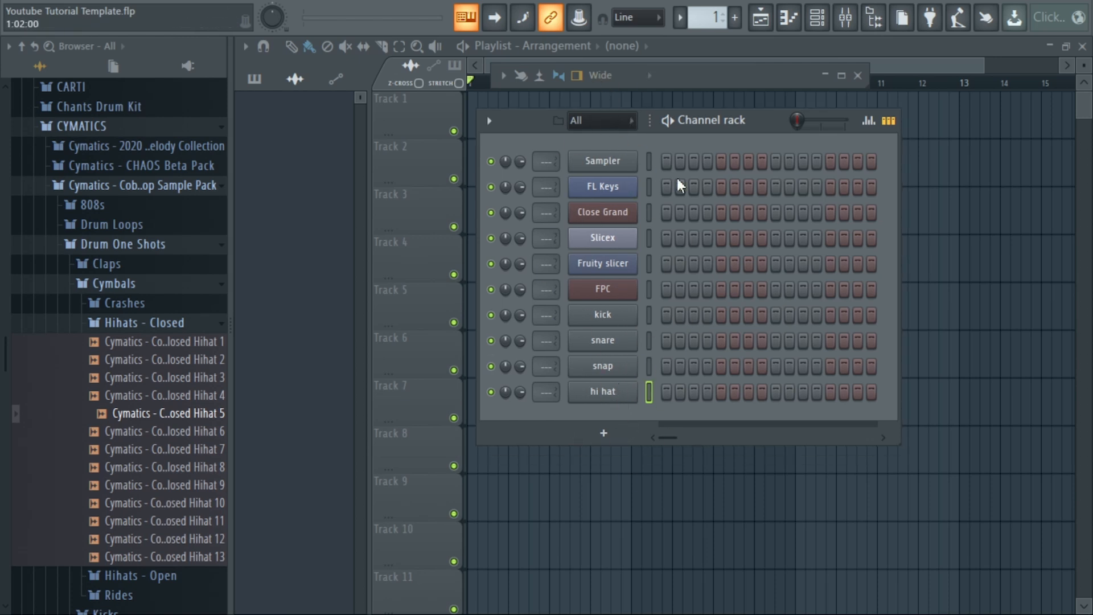
click(636, 323)
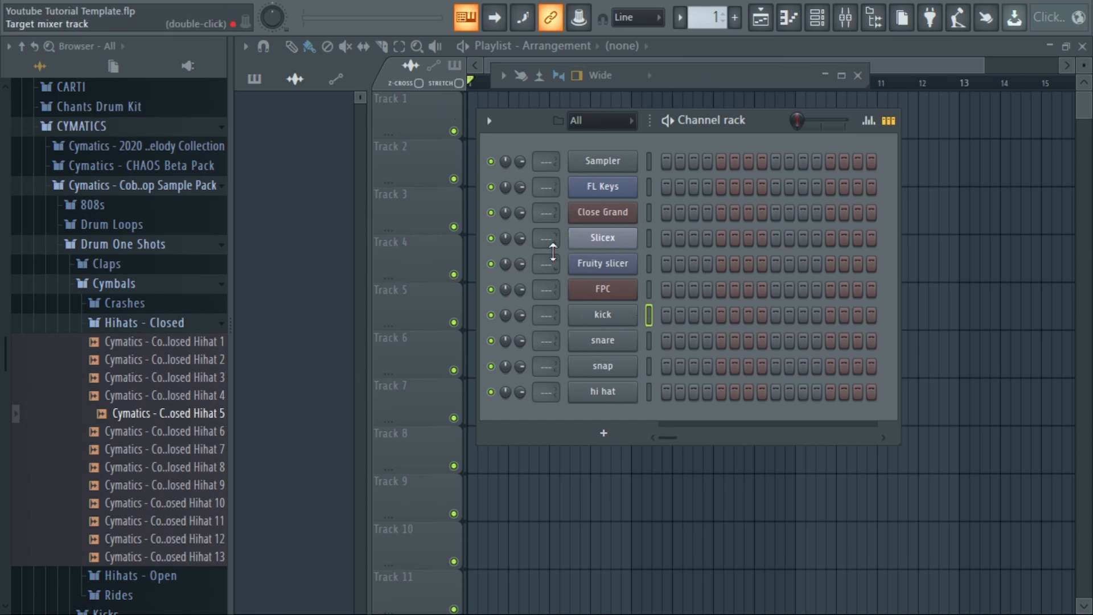
Select insert tracks 1 to 10 in the mixer and enter Melodies as their shared name.
click(853, 28)
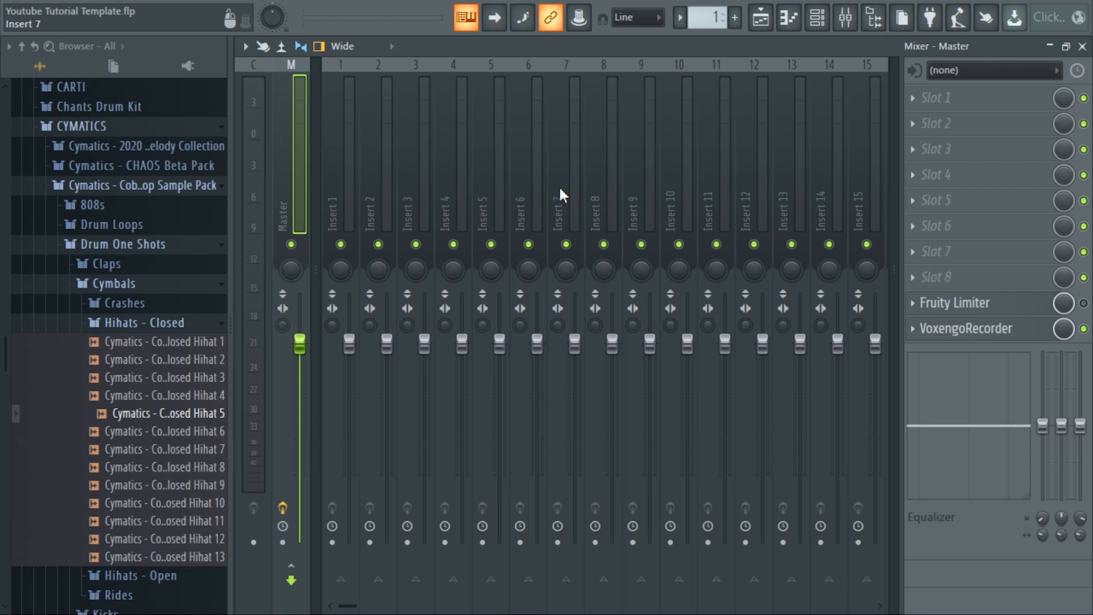
click(352, 211)
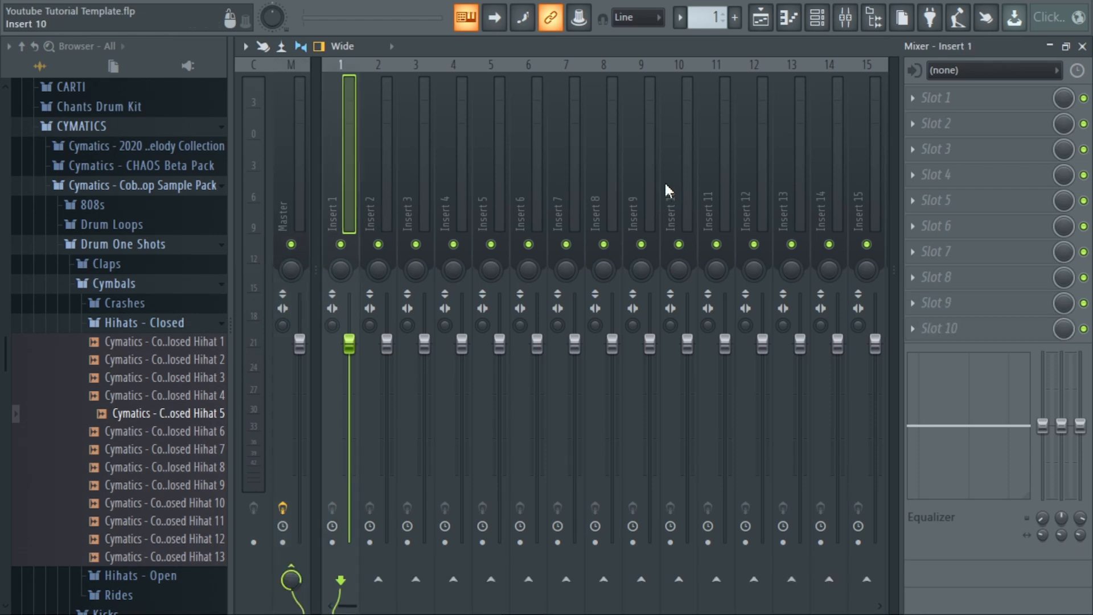
ctrl+click(387, 207)
ctrl+click(408, 205)
ctrl+click(452, 206)
ctrl+click(490, 211)
ctrl+click(520, 215)
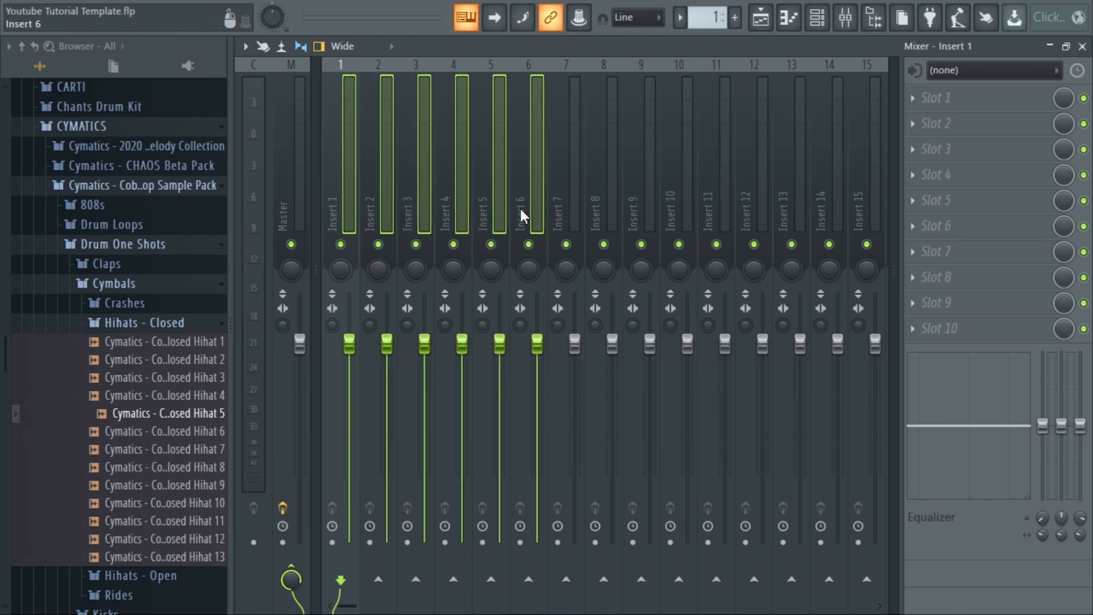
ctrl+click(571, 214)
ctrl+click(607, 216)
ctrl+click(643, 218)
ctrl+click(671, 214)
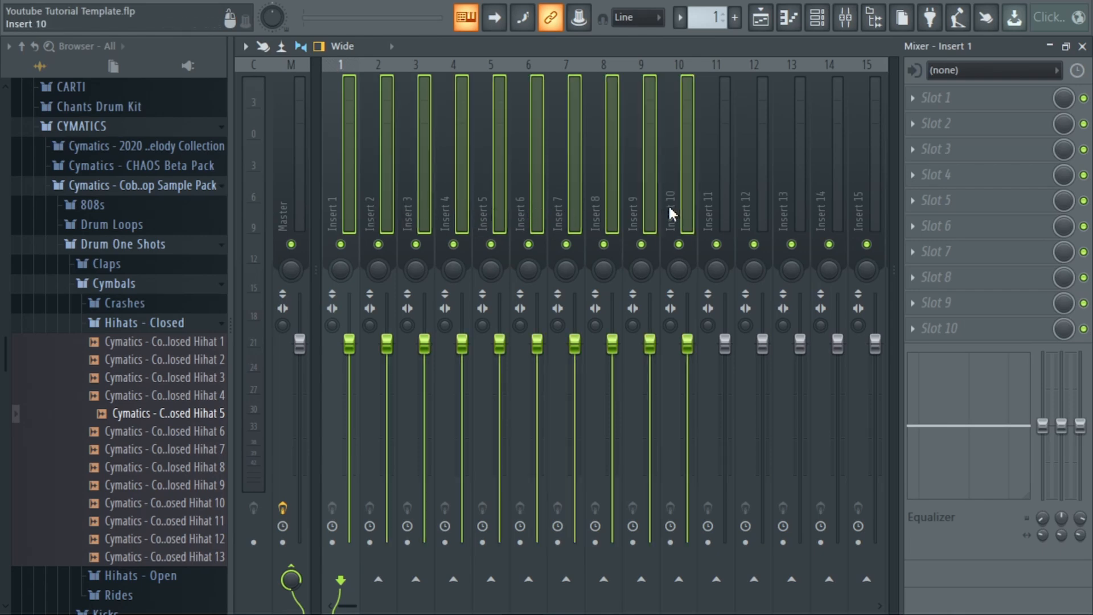
right_click(446, 210)
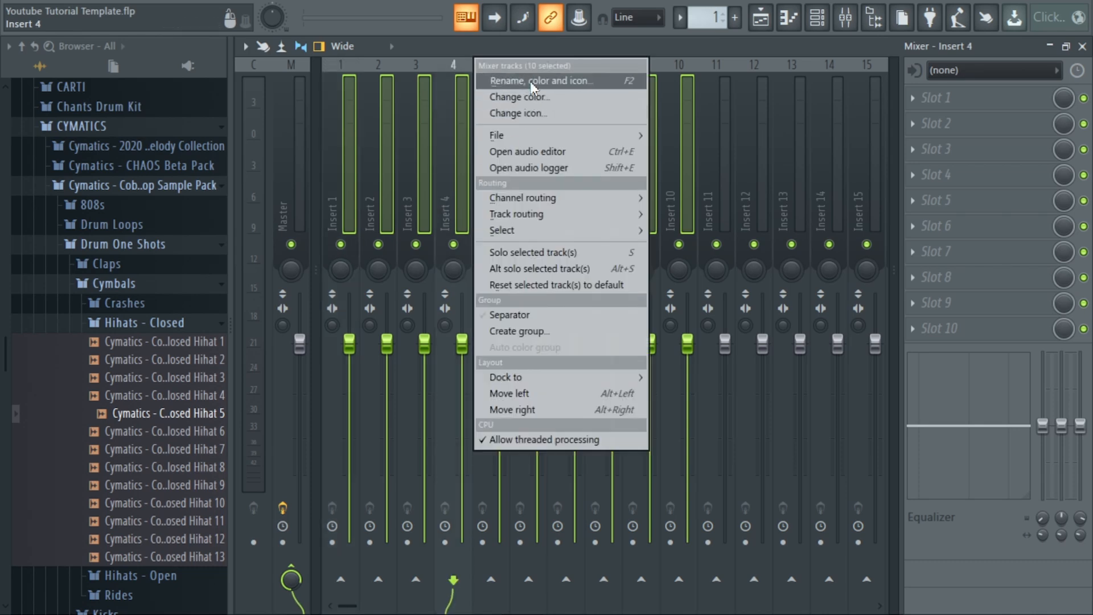
click(576, 85)
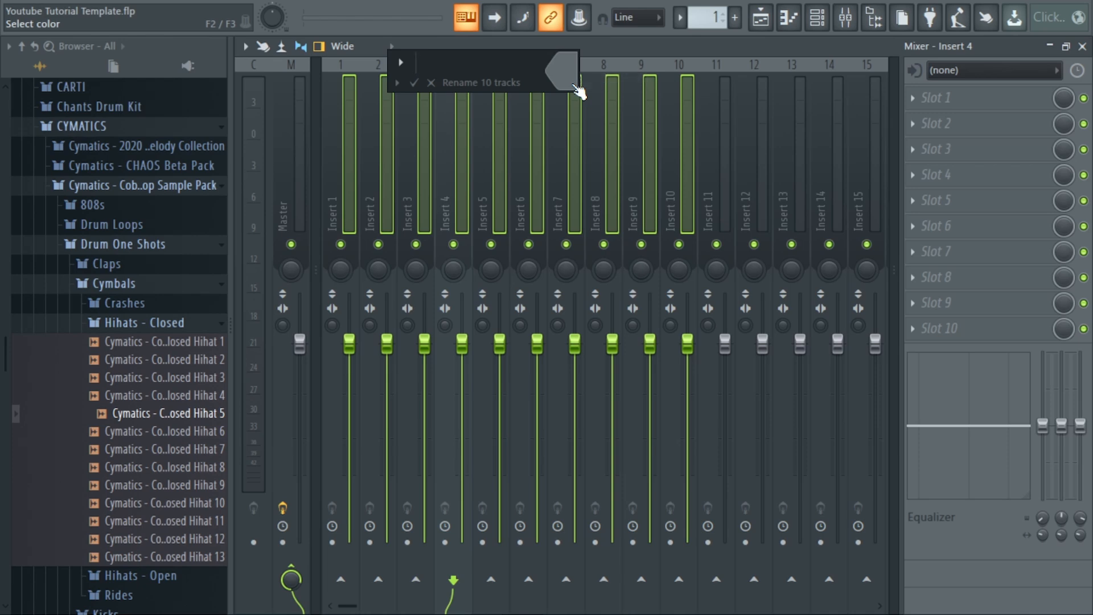
text(Melodies)
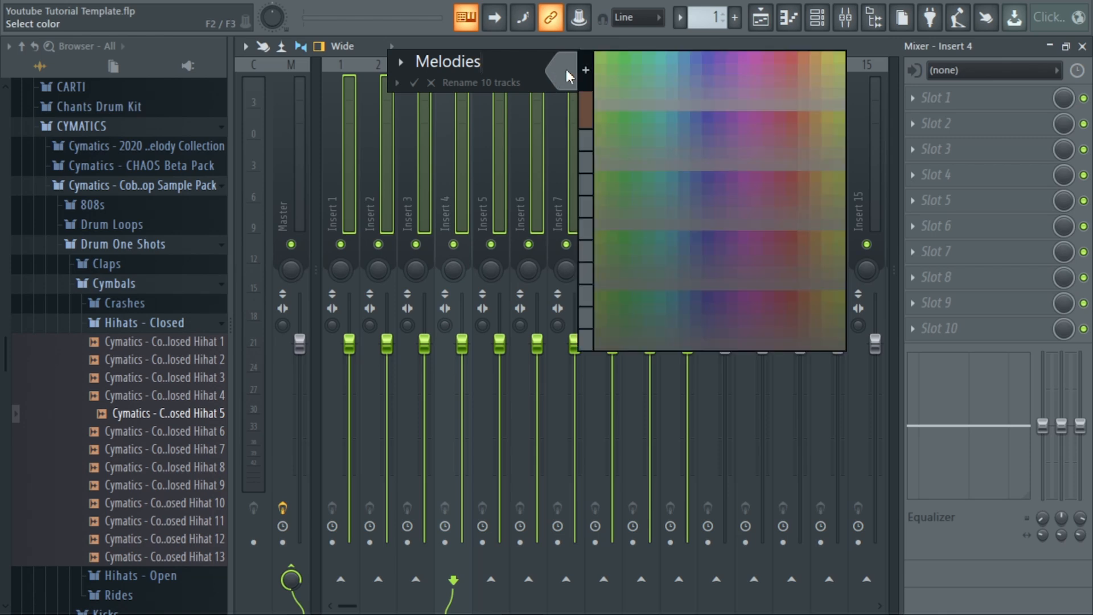
Give the ten Melodies mixer tracks a pink colour (RGB 255, 128, 192) and a keyboard icon.
click(590, 77)
click(506, 152)
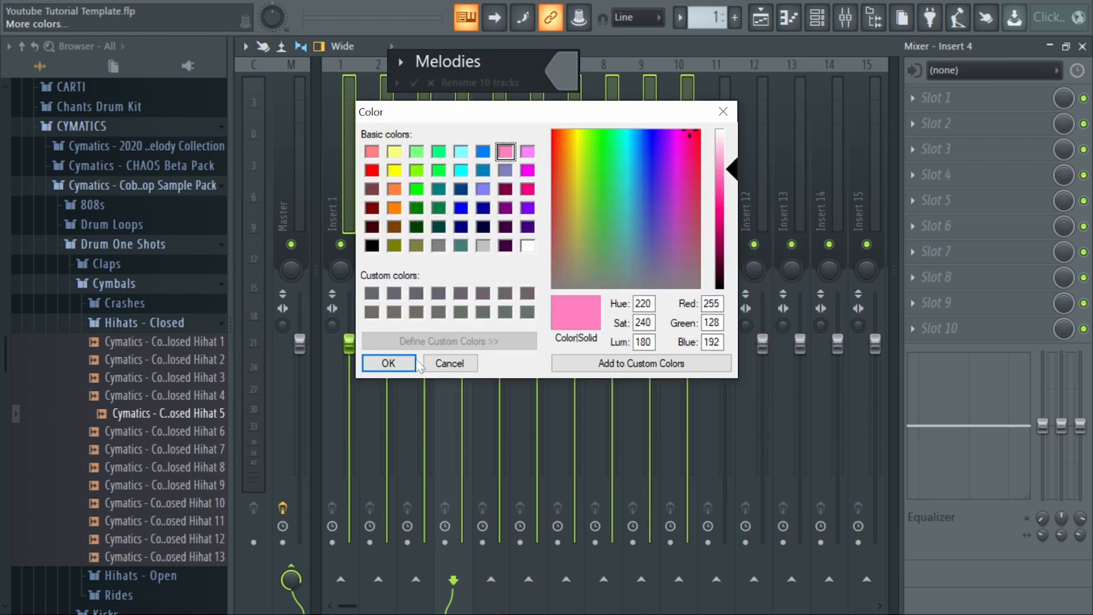
click(392, 364)
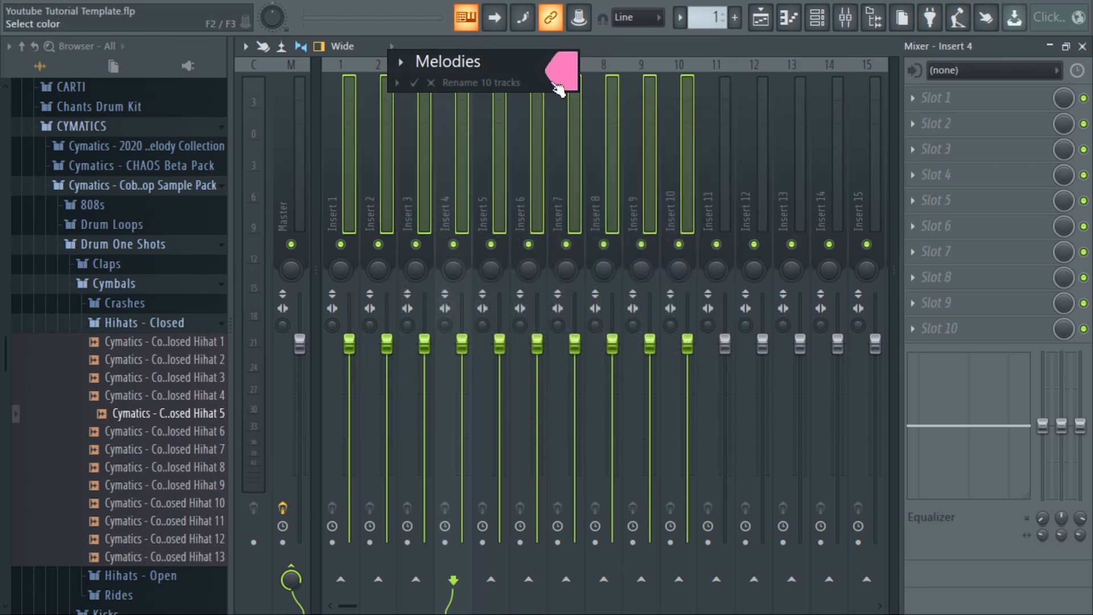
click(400, 62)
click(442, 97)
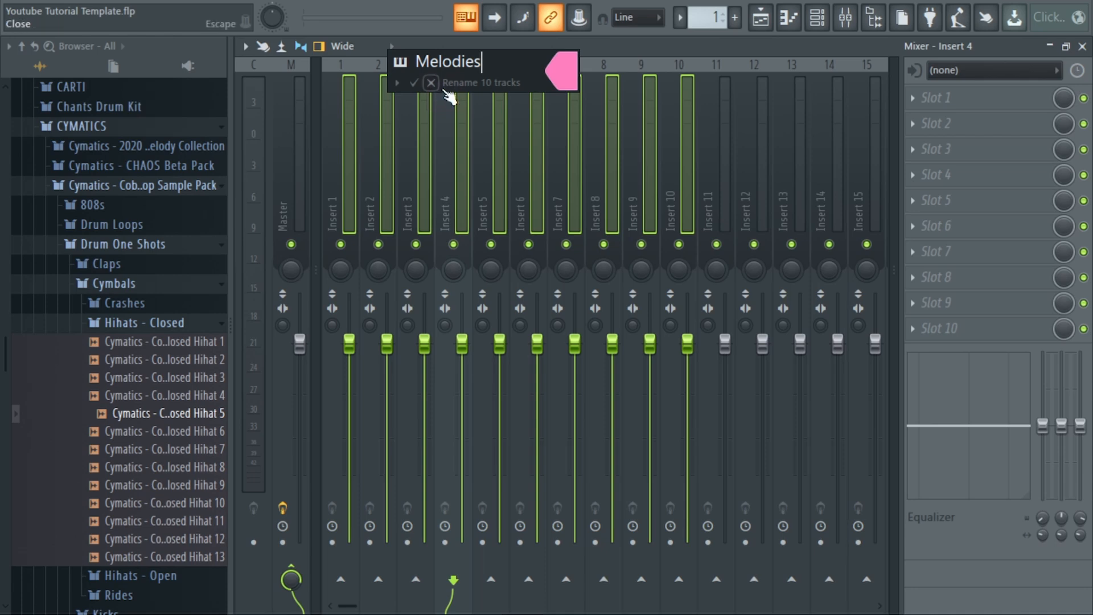
key(Return)
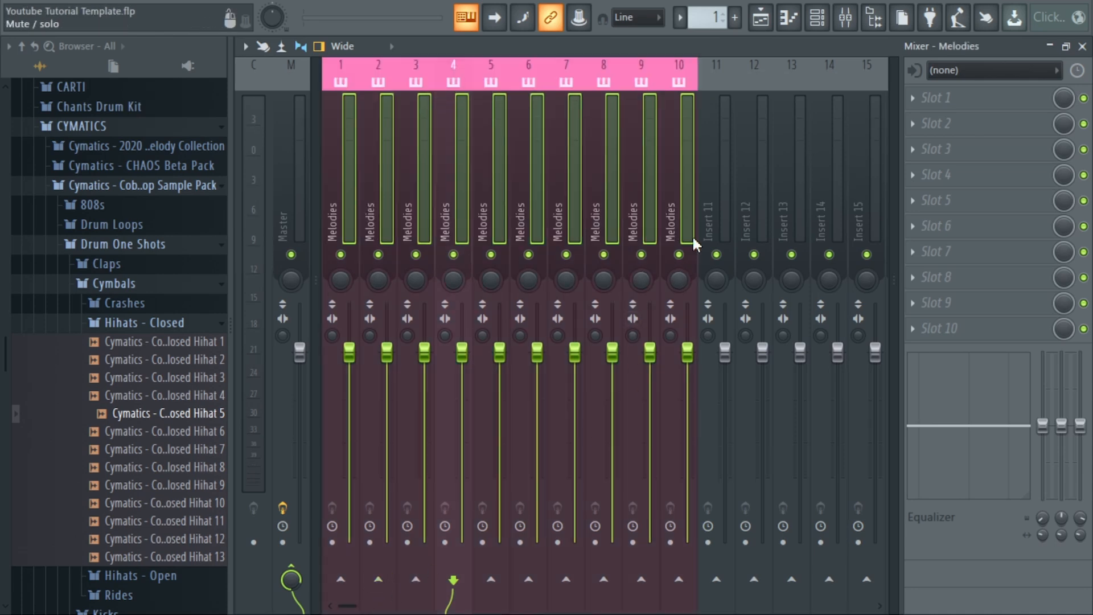
Name the mixer inserts from track 11 Drums in cyan with a drum icon, and the following ones up to 35 Extras in pink.
click(710, 231)
drag(346, 606, 383, 608)
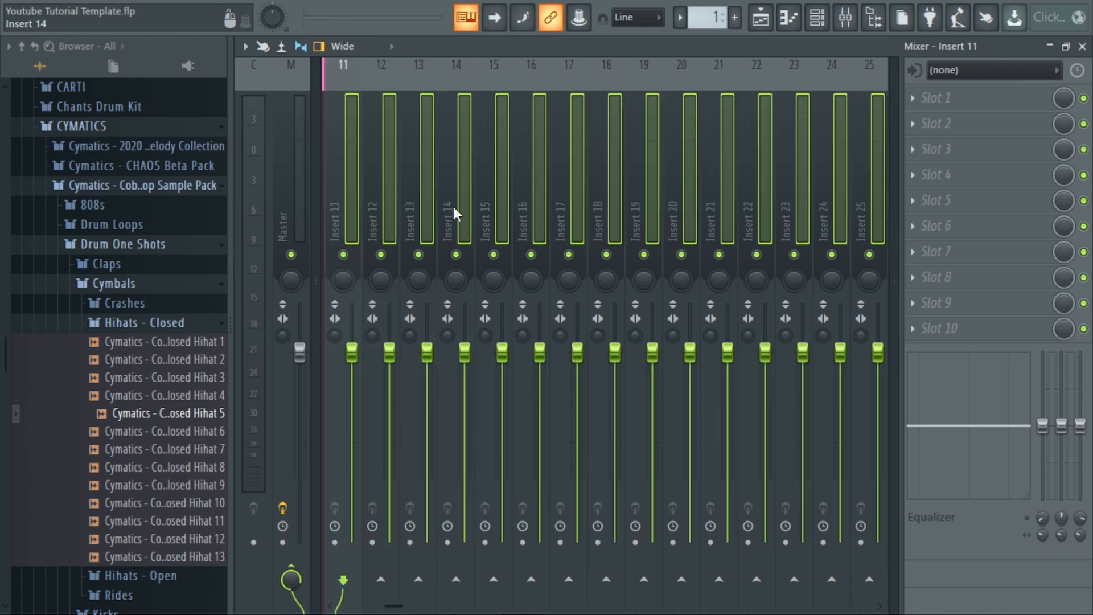
right_click(454, 213)
click(481, 78)
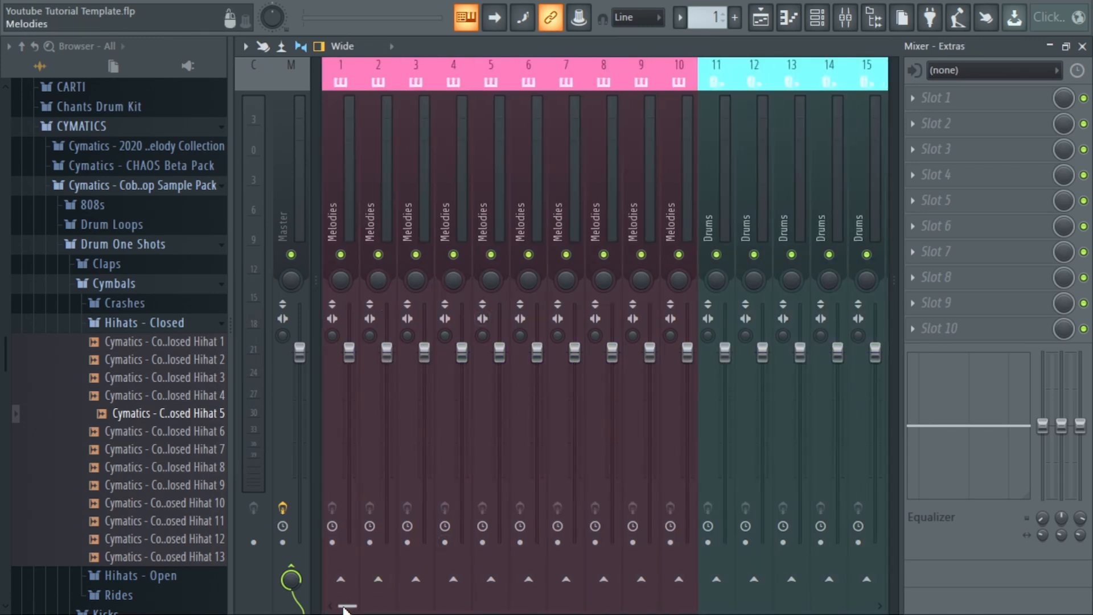
Add a separator before the first Drums mixer track, insert 11.
drag(345, 608, 471, 610)
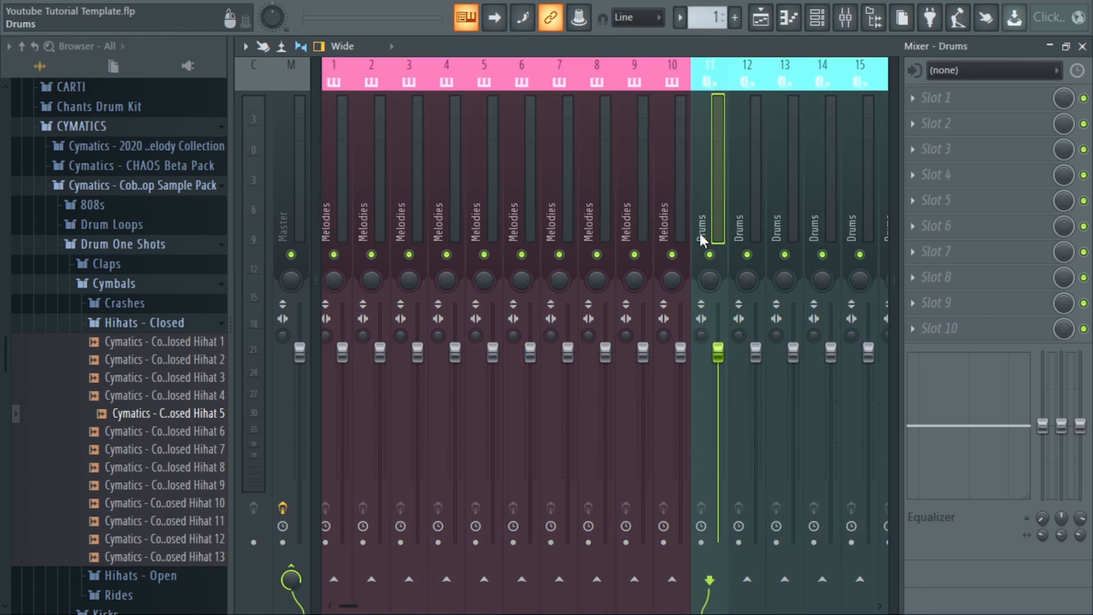
right_click(698, 106)
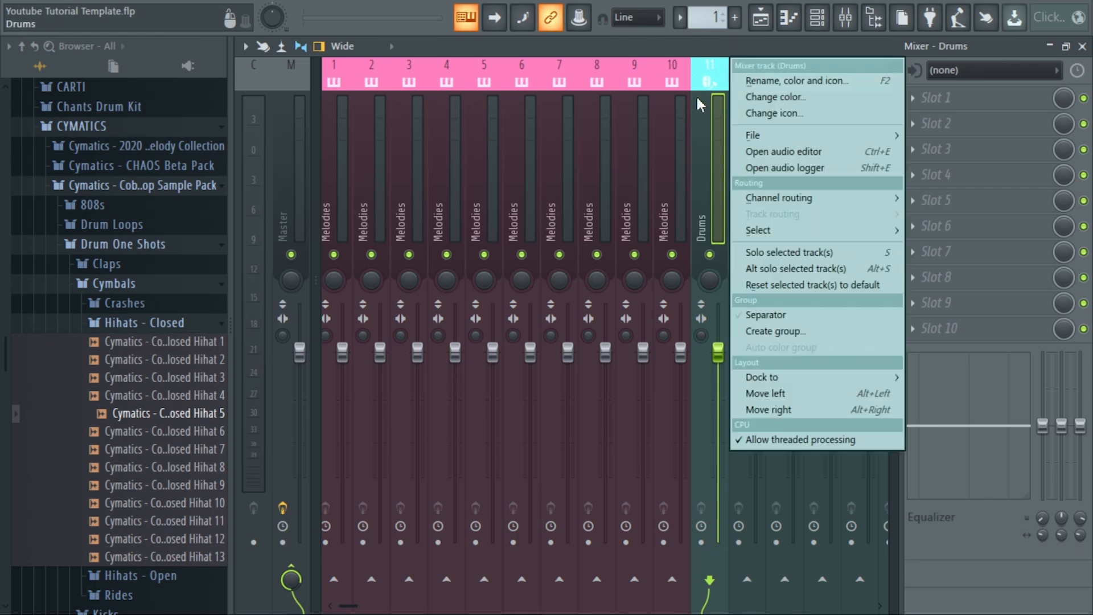
click(764, 329)
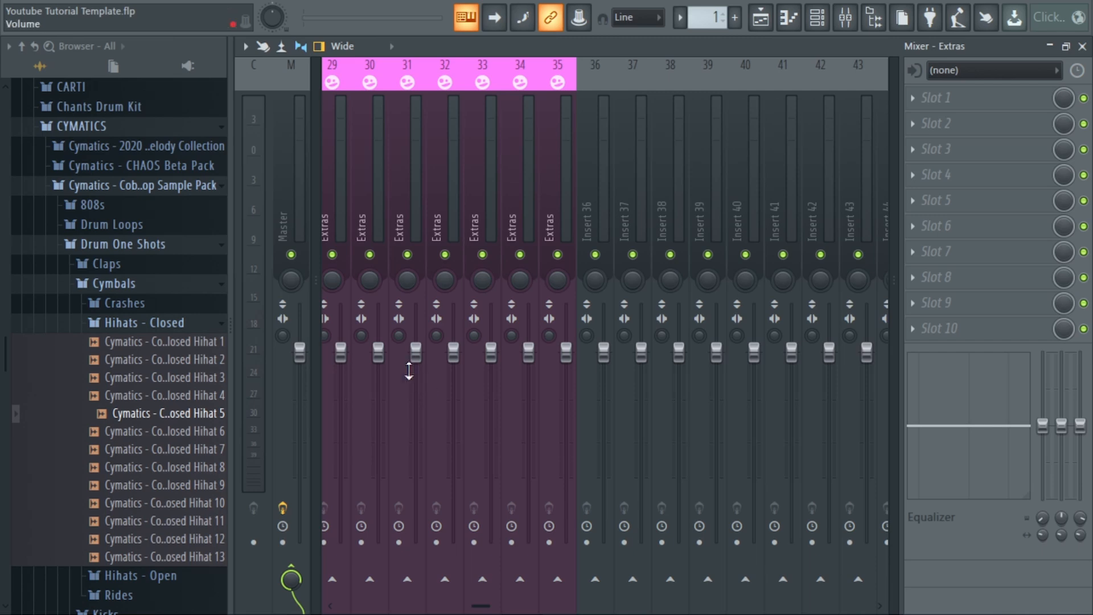
Try lowering the volume faders of the first five Melodies tracks individually.
drag(481, 611, 340, 609)
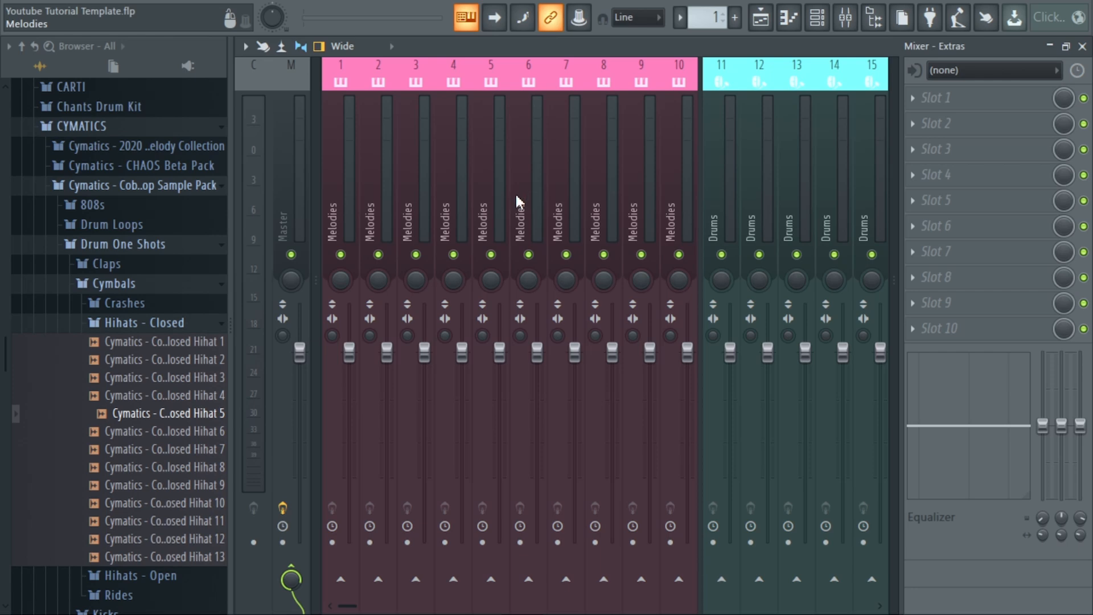
drag(349, 353, 349, 409)
drag(387, 353, 424, 381)
drag(461, 353, 462, 409)
drag(500, 353, 501, 402)
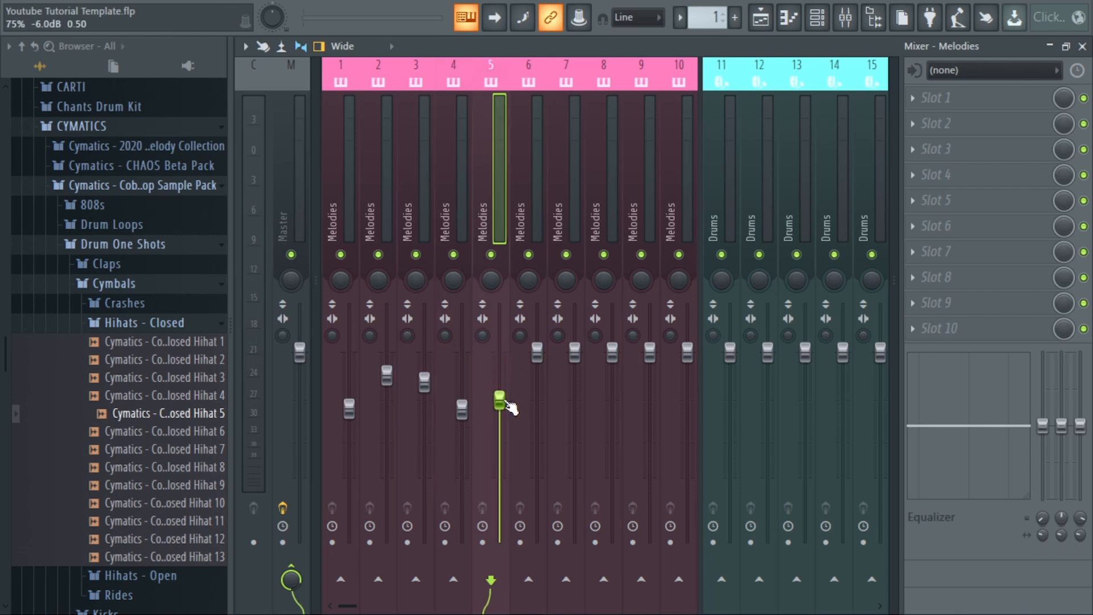
Name mixer insert 36 Melodies Group and give it a green colour.
drag(502, 606, 496, 605)
click(470, 212)
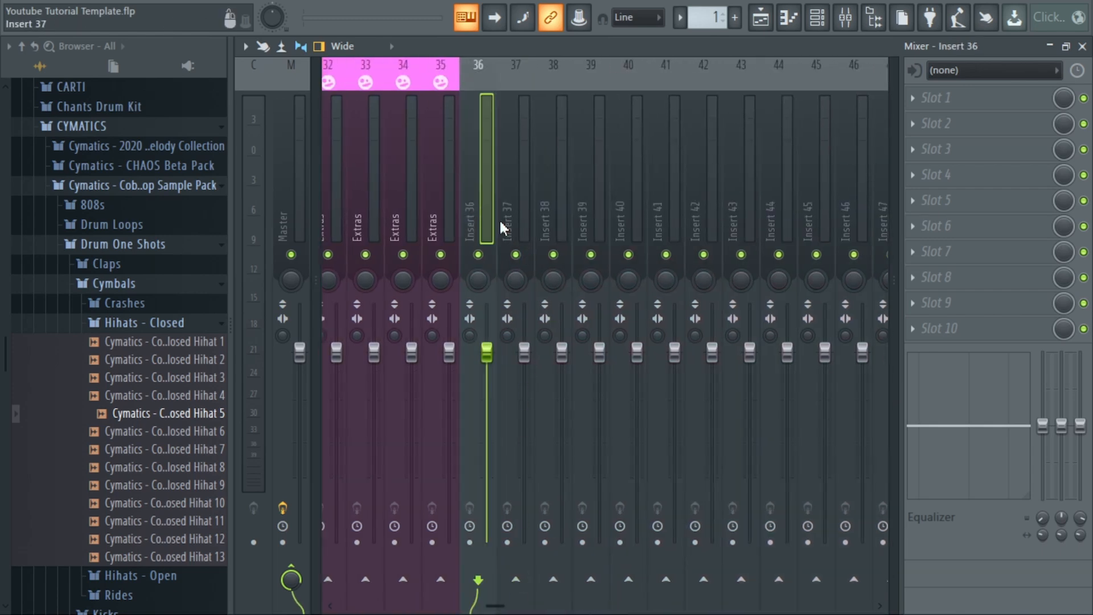
key(F2)
text(Melod)
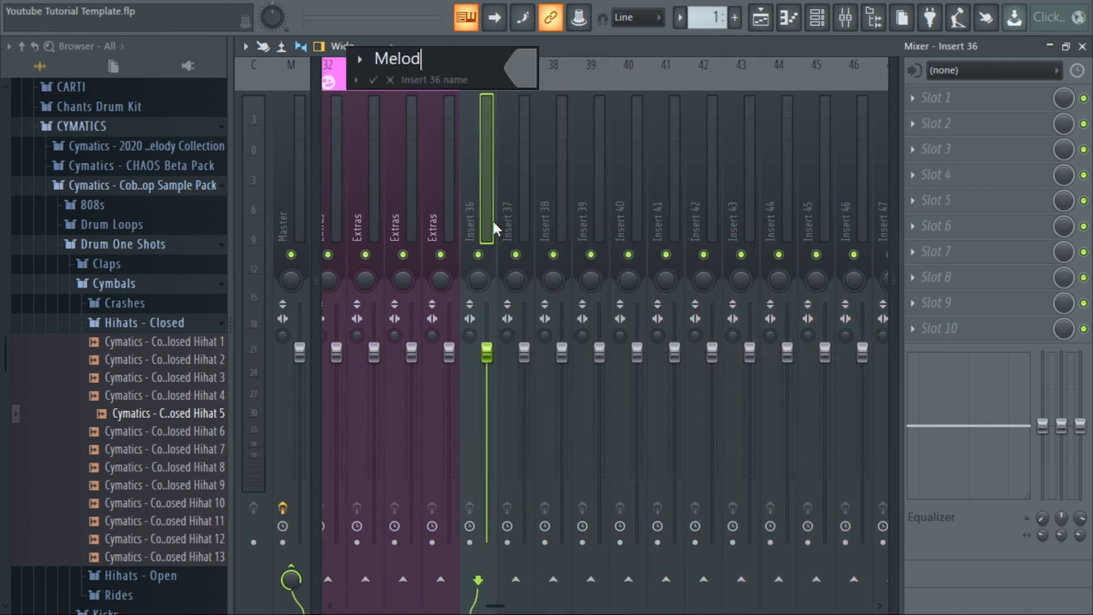
text(ies Group)
key(Return)
Name mixer insert 37 Drums Group.
click(524, 190)
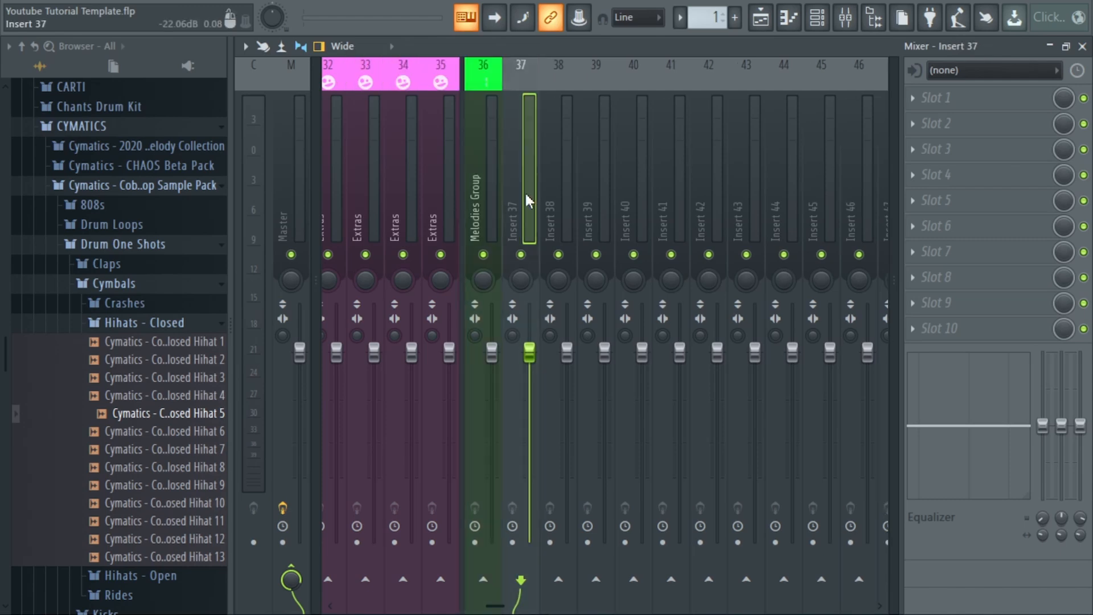
right_click(524, 197)
click(569, 81)
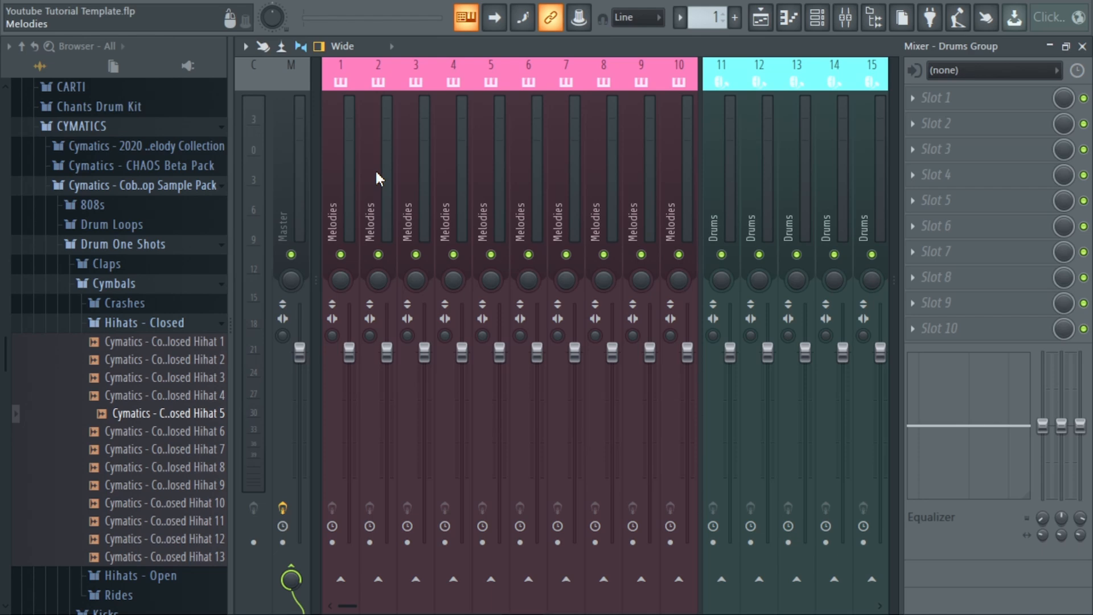
Select all ten Melodies mixer tracks and route them only to the Melodies Group track.
click(376, 172)
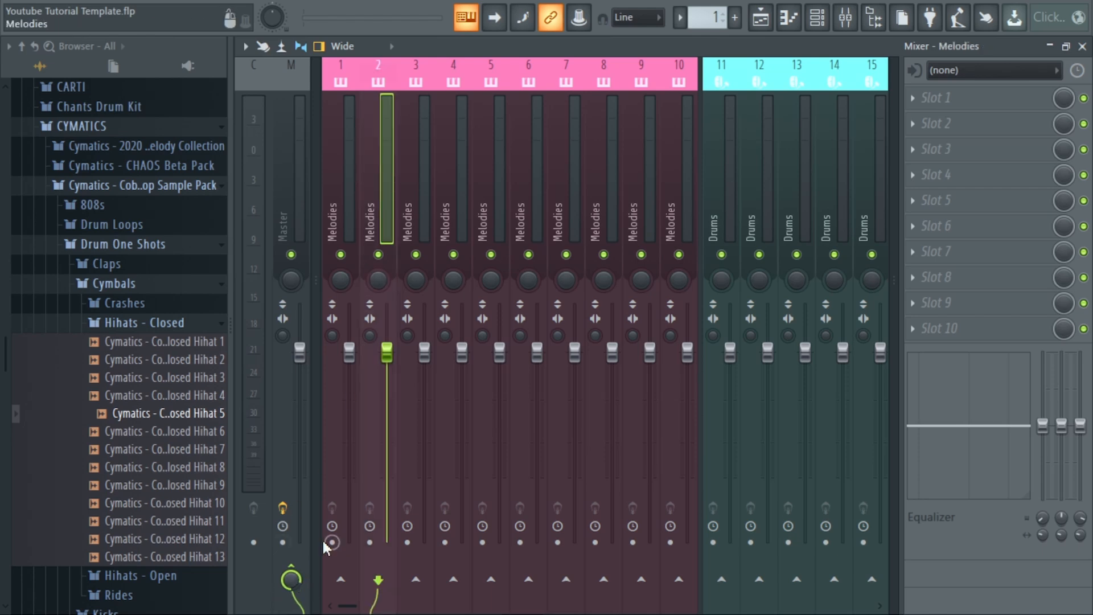
click(350, 158)
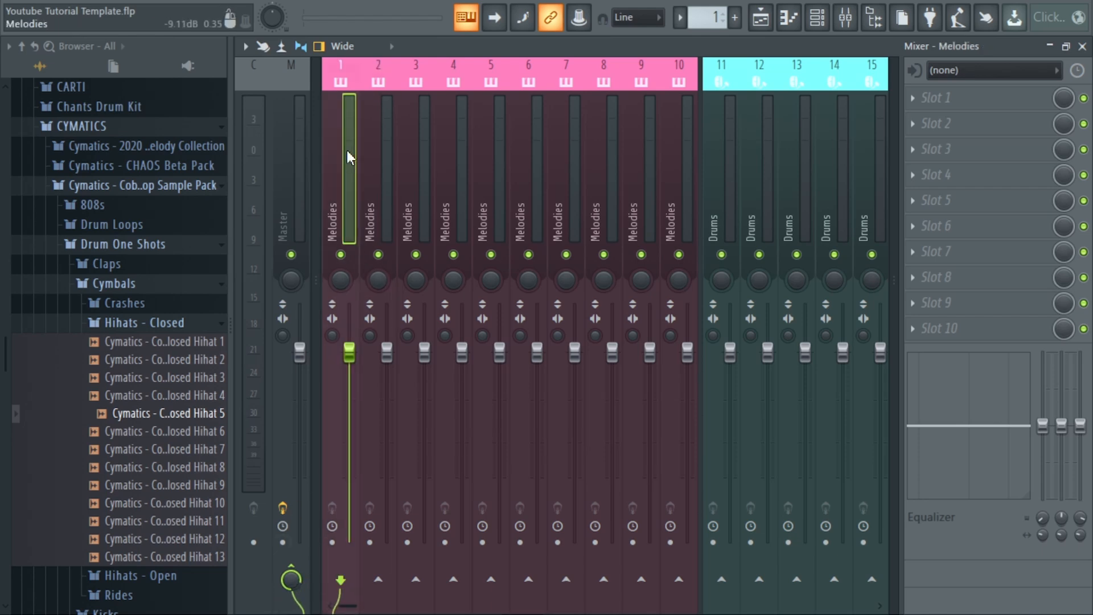
drag(349, 158, 561, 196)
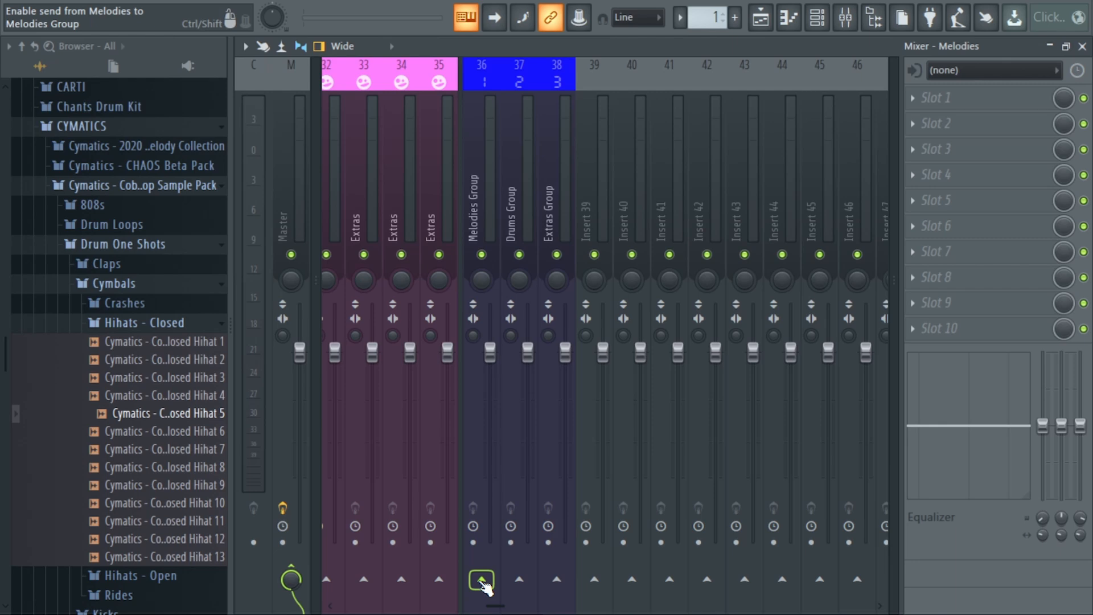
right_click(482, 581)
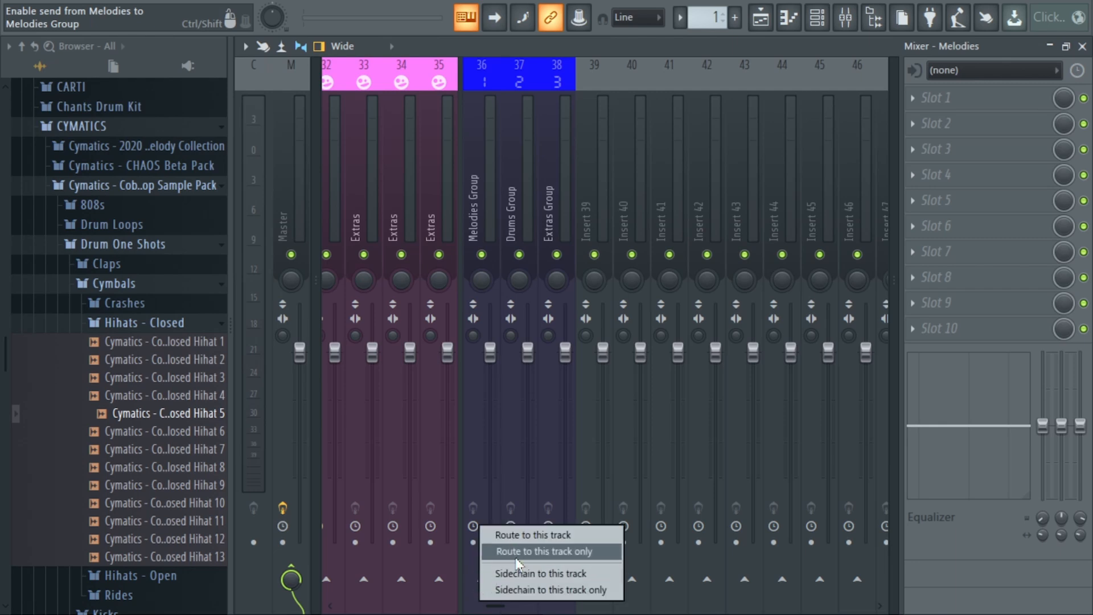
click(552, 556)
Check the first Melodies track's routing to the Melodies Group and look over the channels in the channel rack.
drag(496, 605, 342, 591)
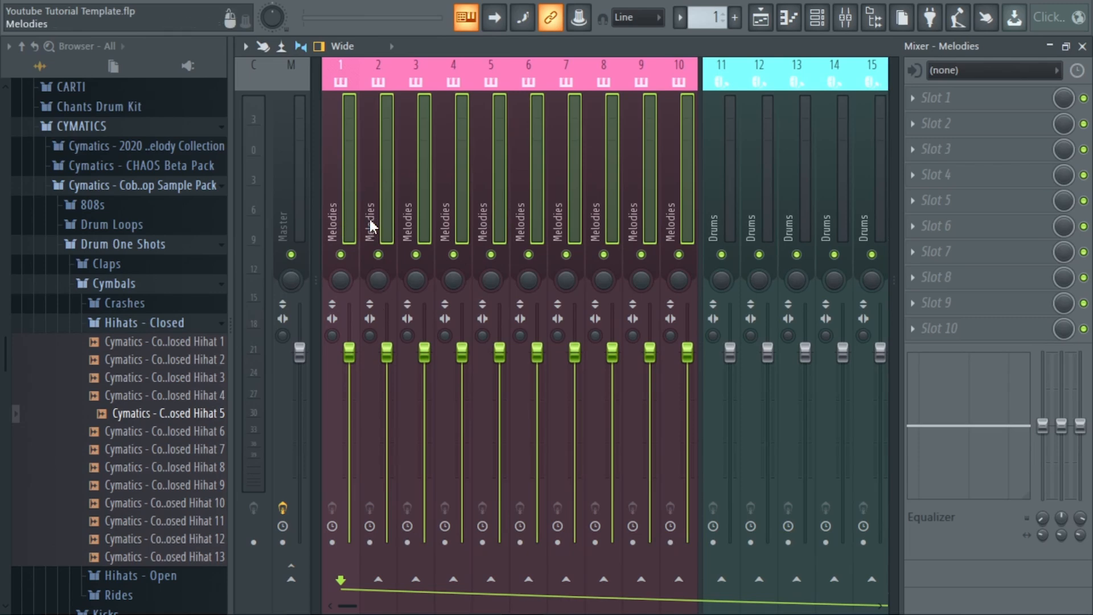
click(352, 220)
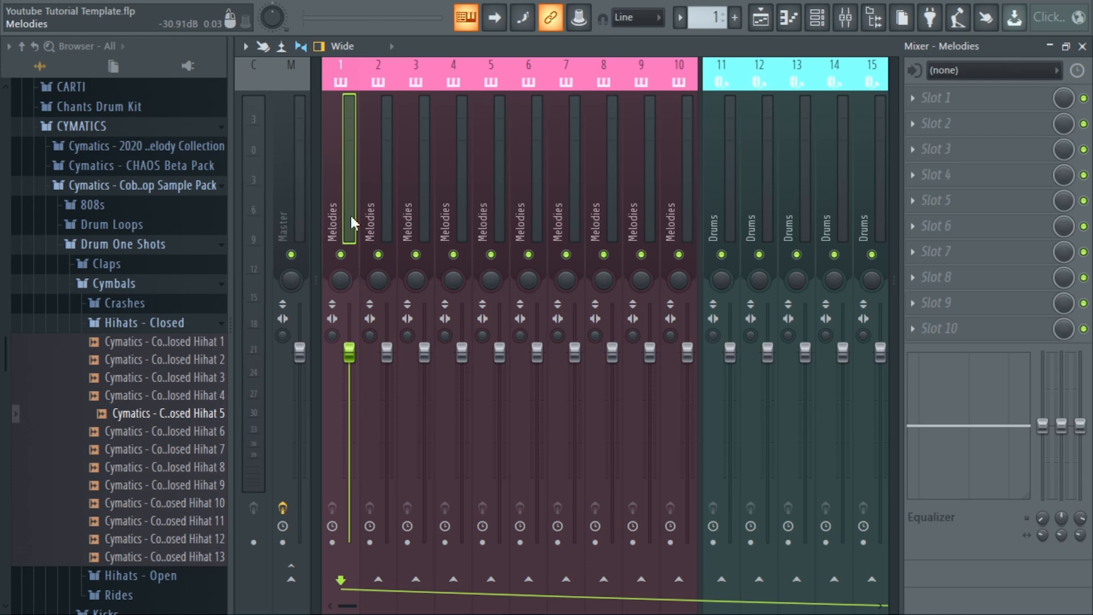
key(F6)
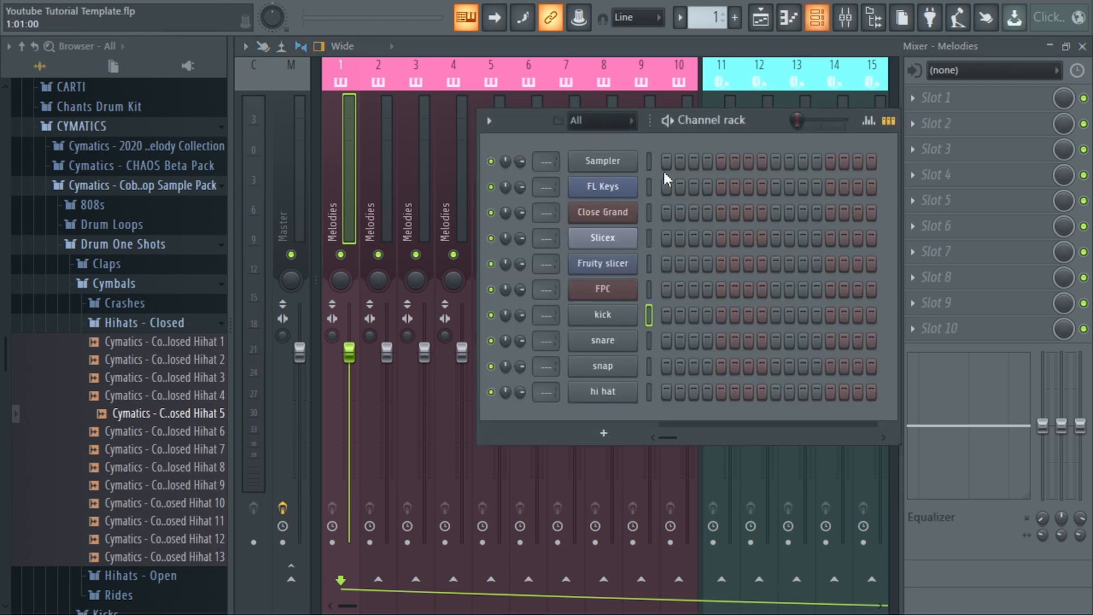
click(817, 17)
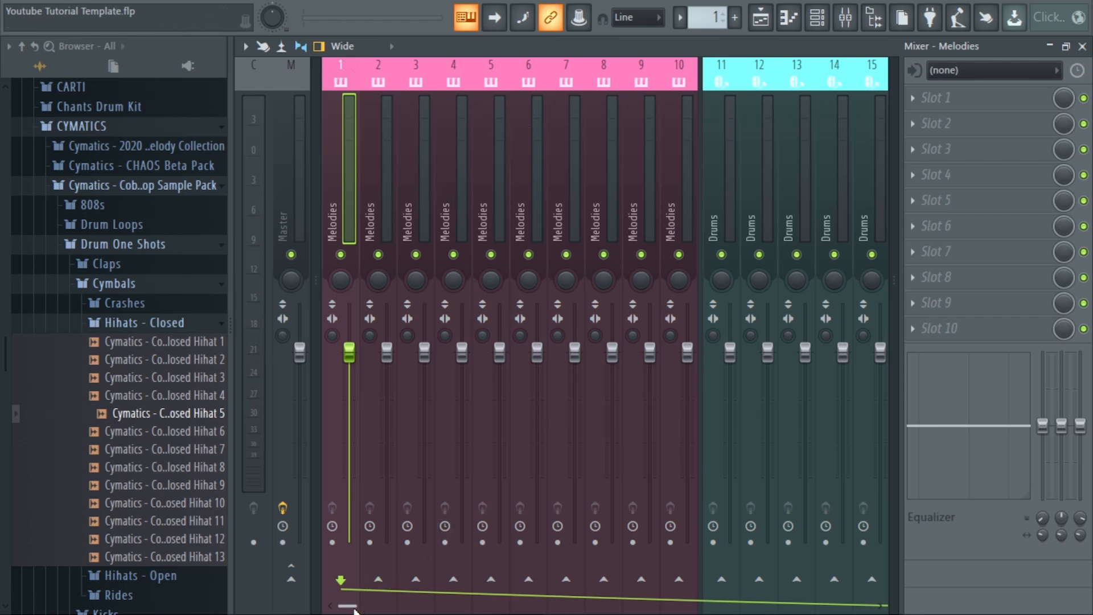
drag(354, 610, 480, 609)
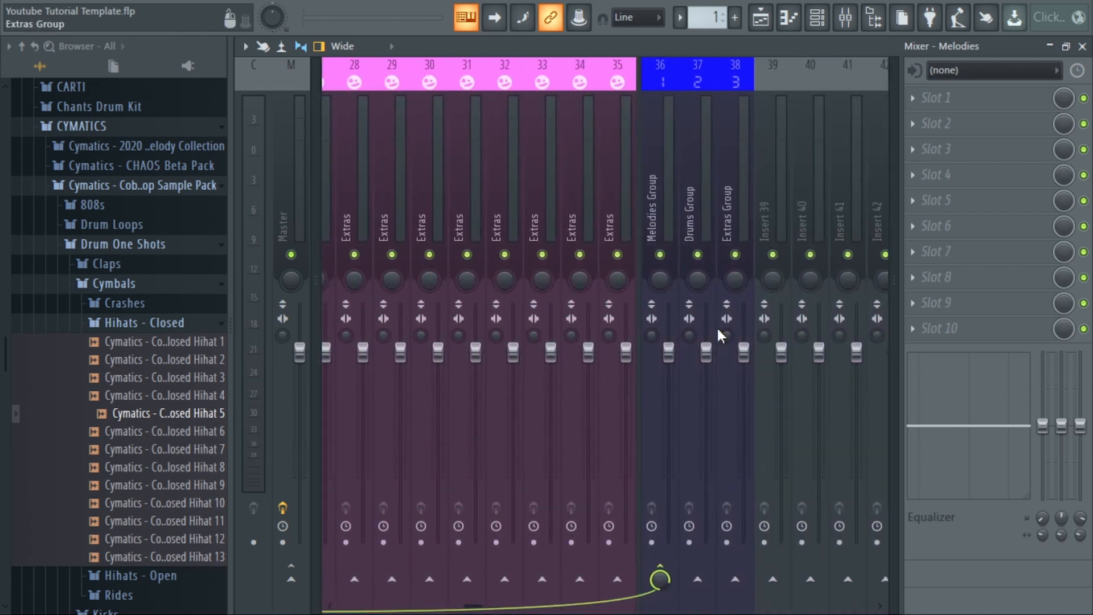
click(660, 193)
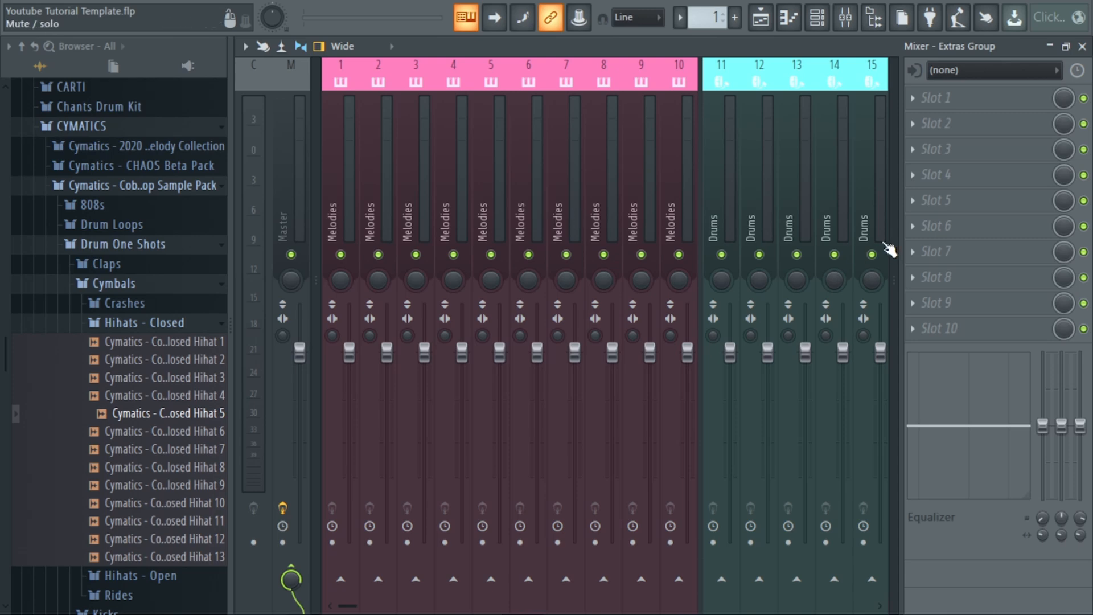
Set up mixer insert 39 as an orange track named REVERB 1 with a speaker icon.
drag(349, 605, 500, 611)
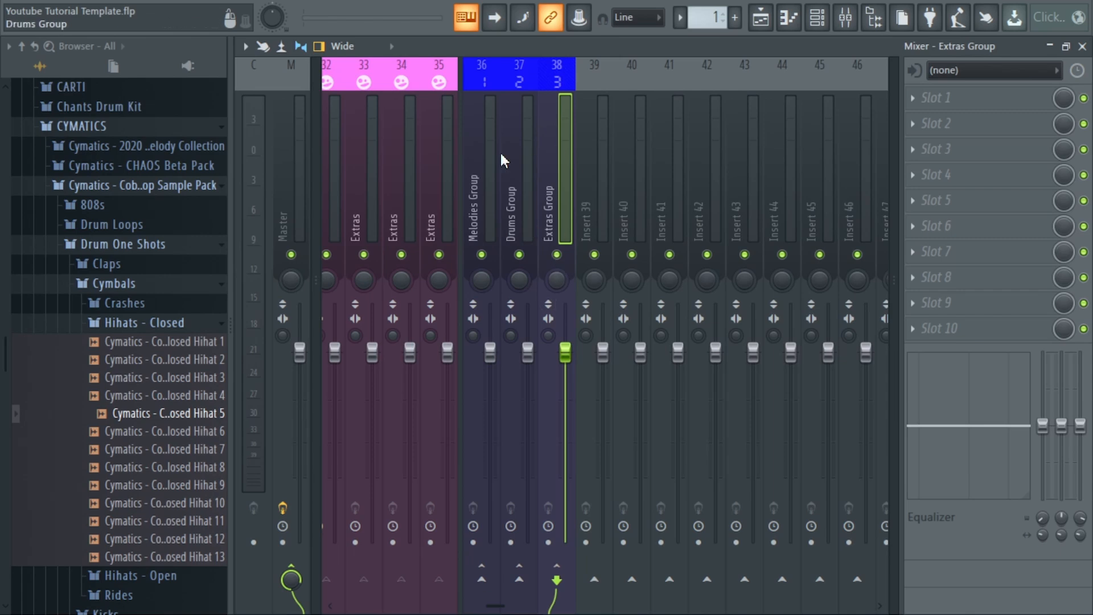
scroll(487, 207, down, 4)
click(446, 221)
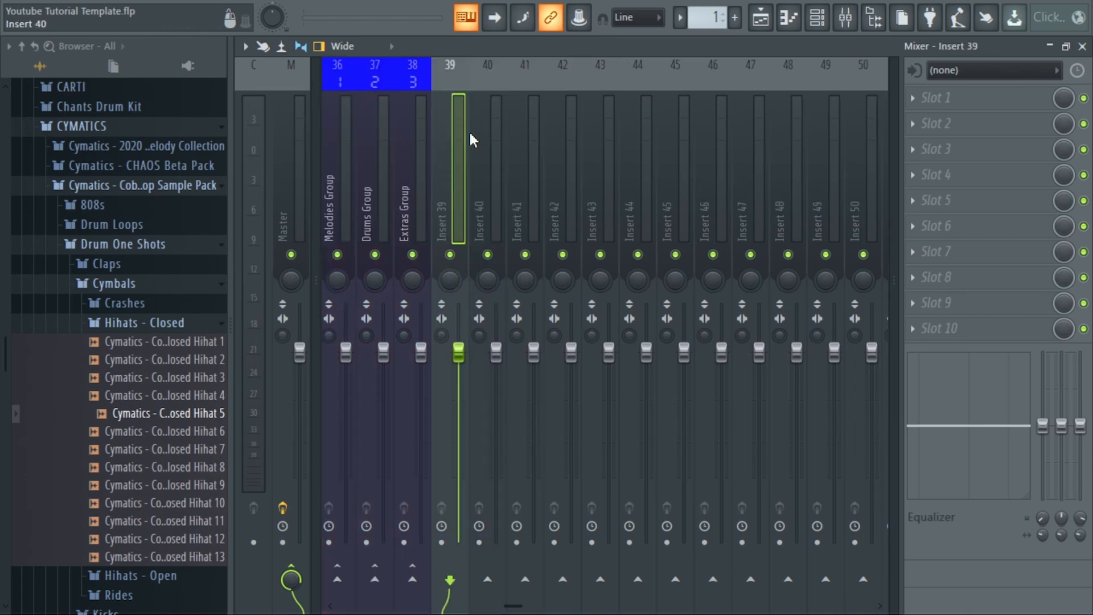
Load Fruity Reeverb 2 into the first effect slot of REVERB 1 and raise its wet and dry levels fully.
click(922, 100)
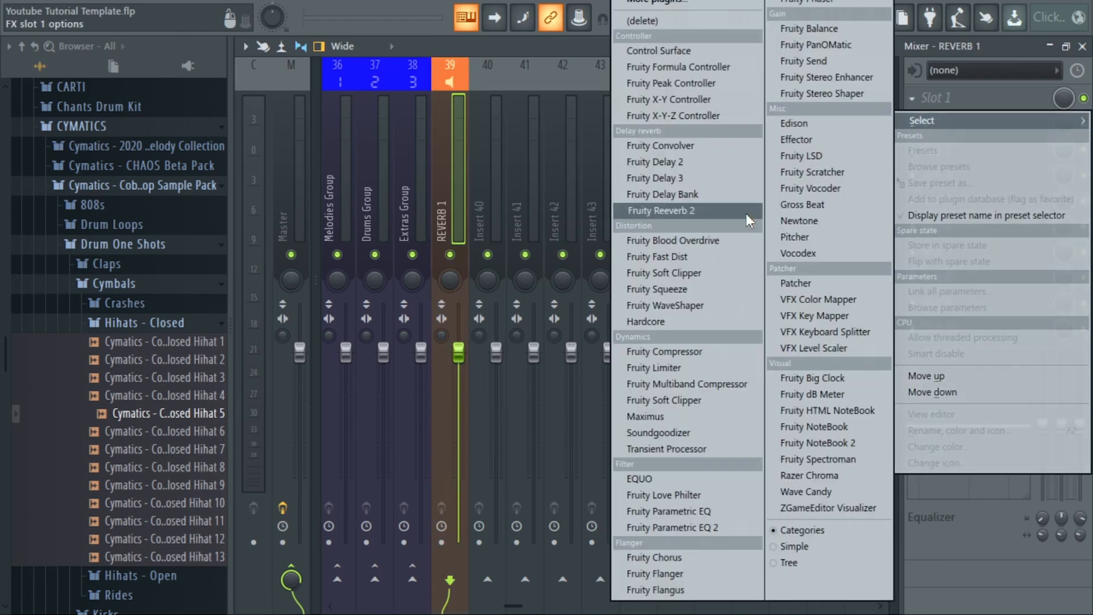
click(727, 212)
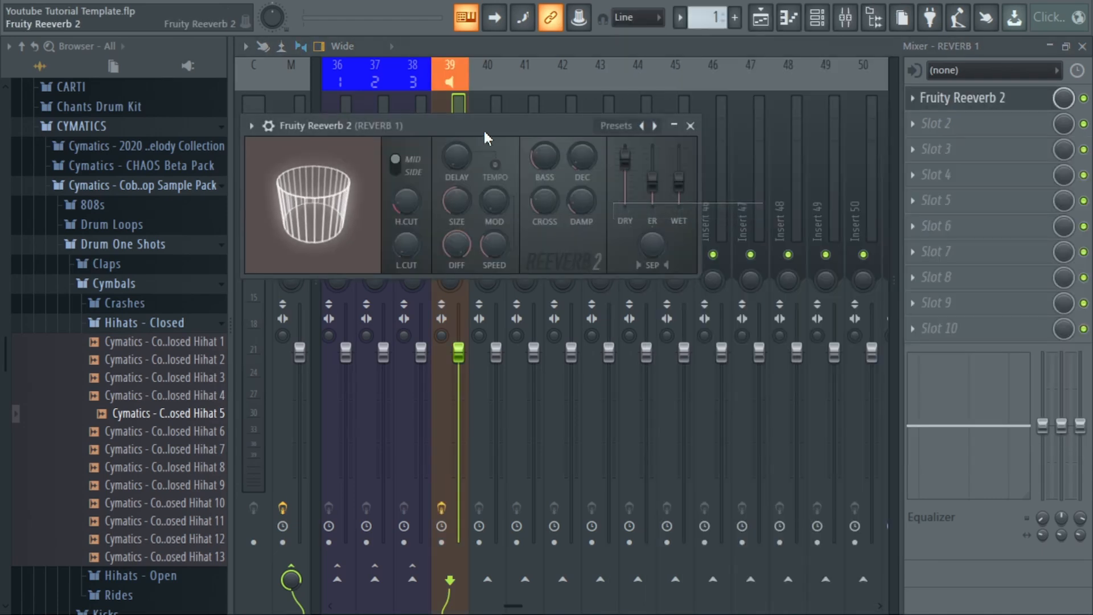
drag(483, 127, 528, 133)
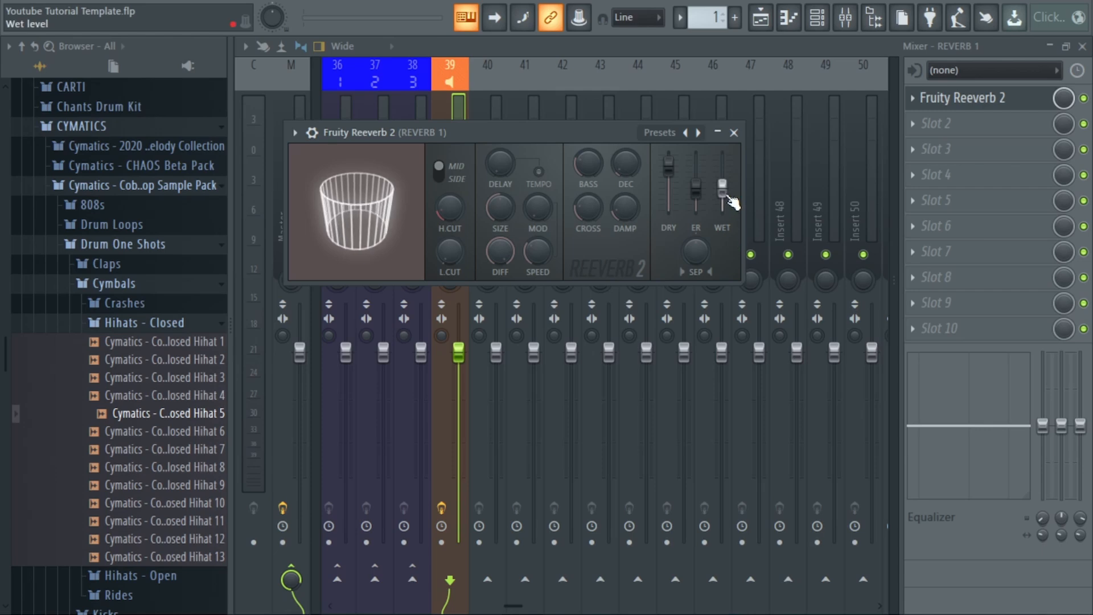
drag(723, 191, 670, 154)
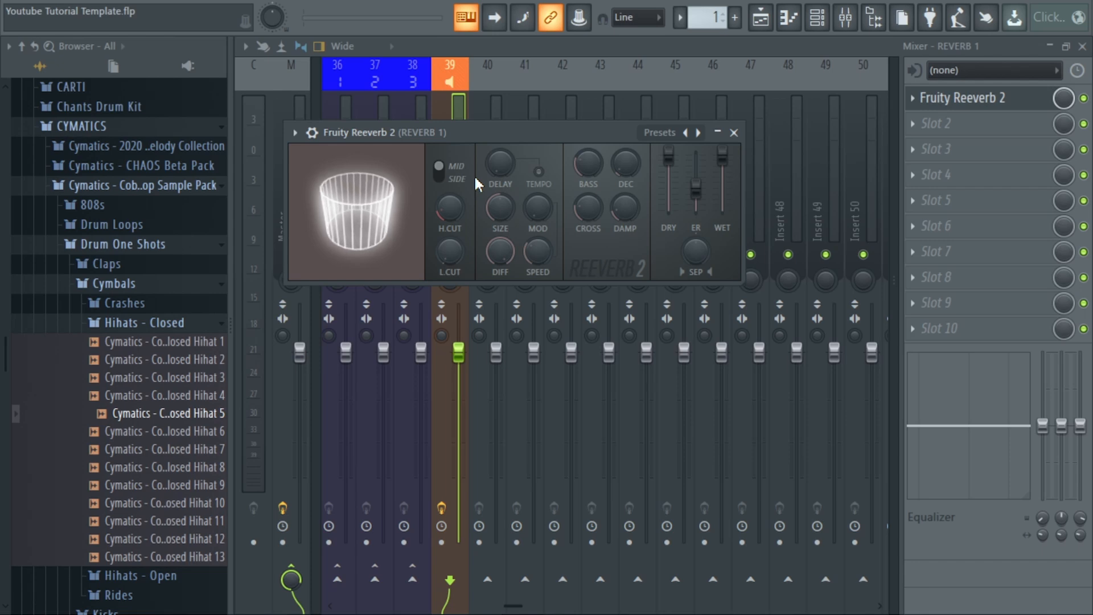
click(734, 133)
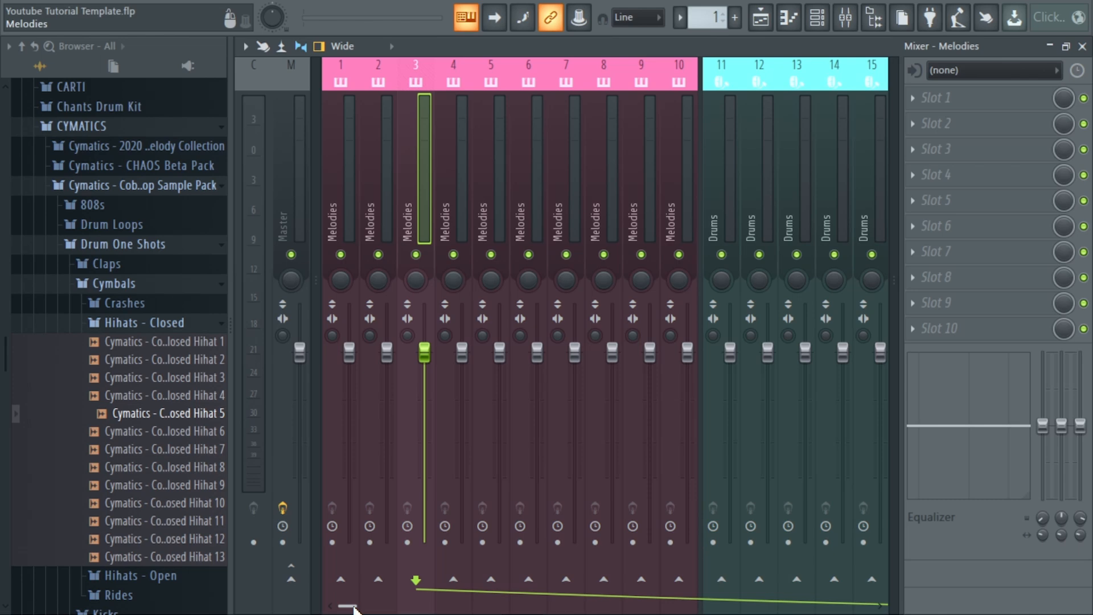
Route Melodies track 3 to REVERB 1 in addition to its Melodies Group routing.
drag(353, 608, 506, 607)
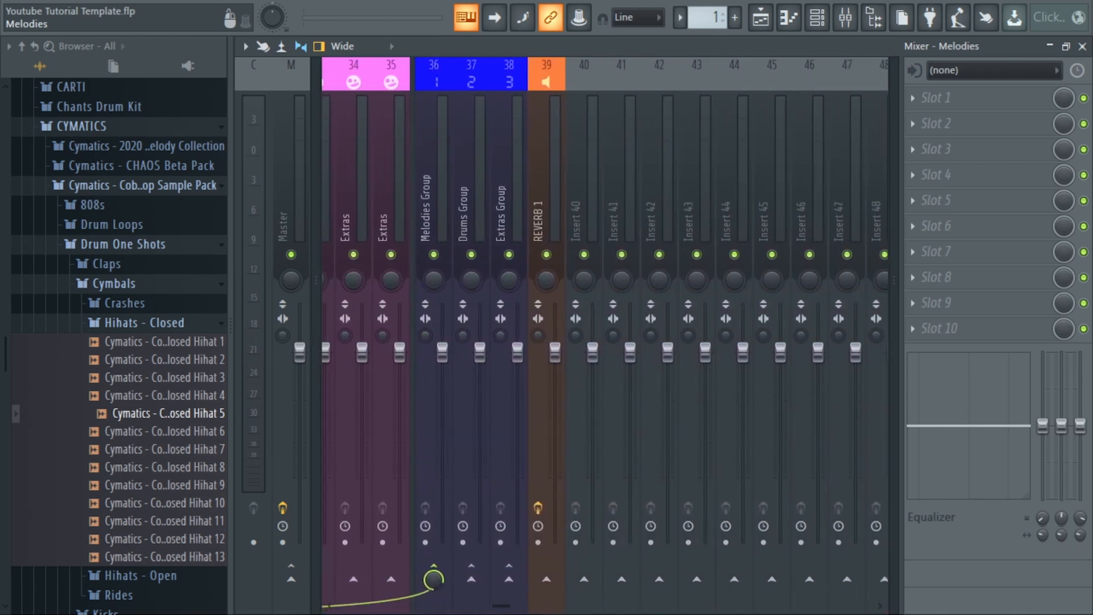
right_click(555, 584)
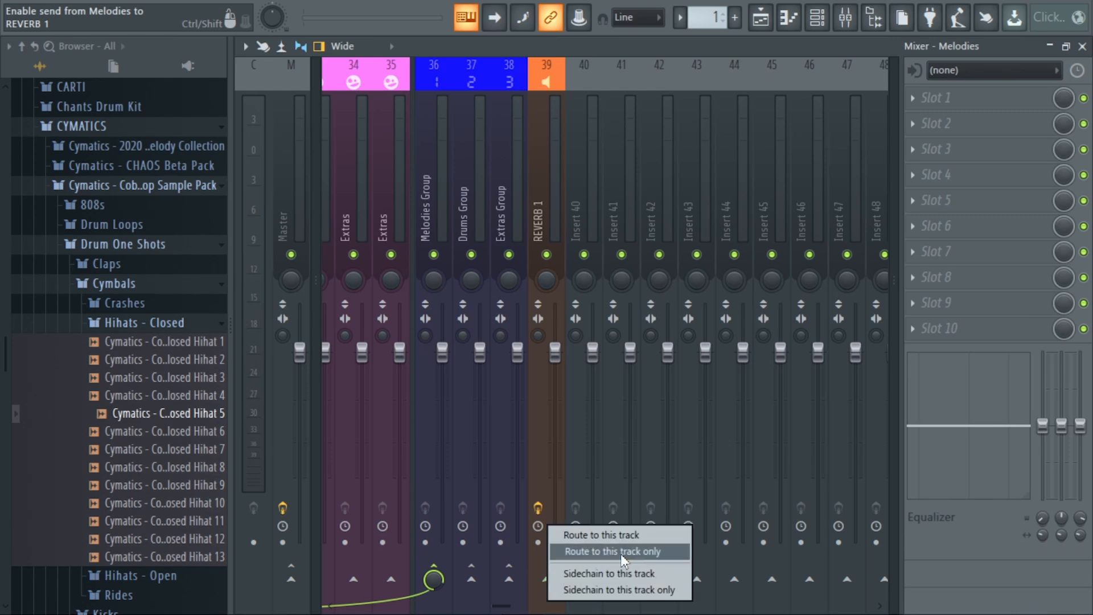
click(617, 535)
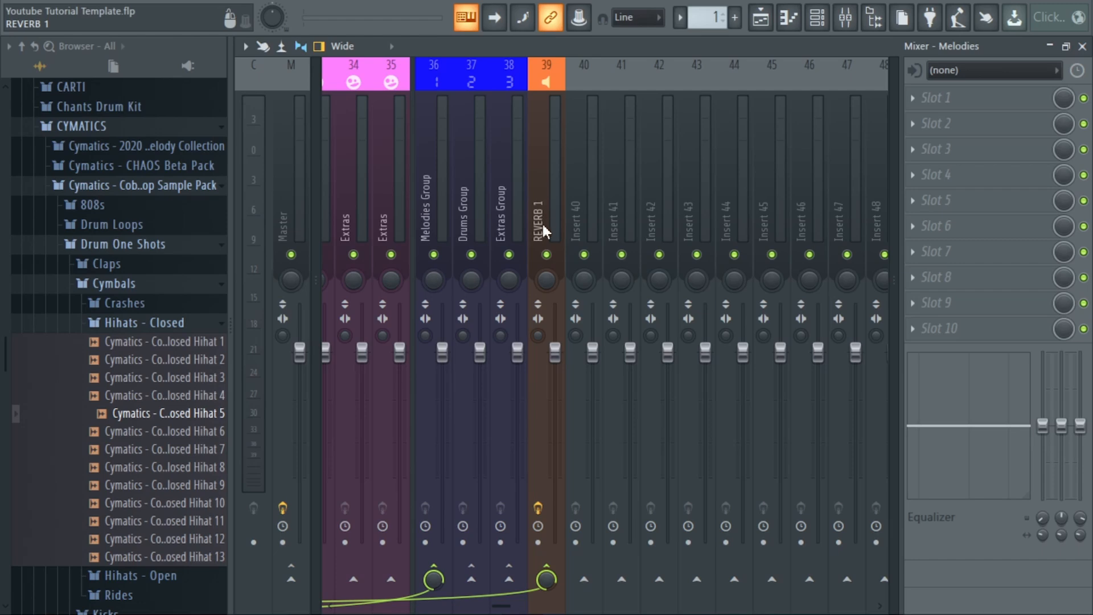
Adjust the level of Melodies track 3's send to REVERB 1, switching the send off and on again in between.
drag(548, 584, 547, 607)
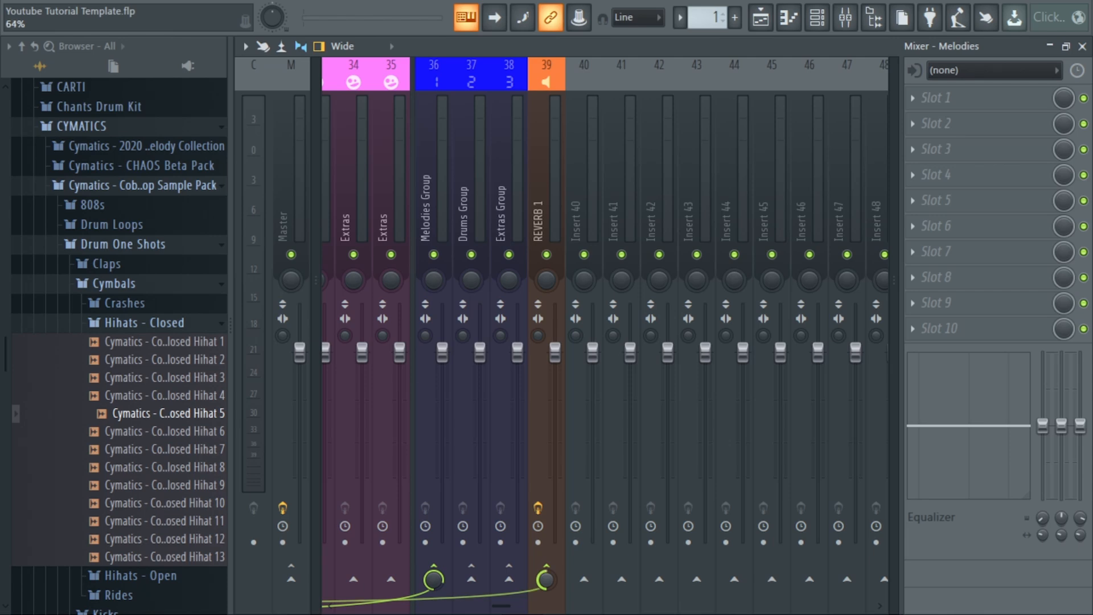
drag(548, 591, 547, 585)
click(546, 580)
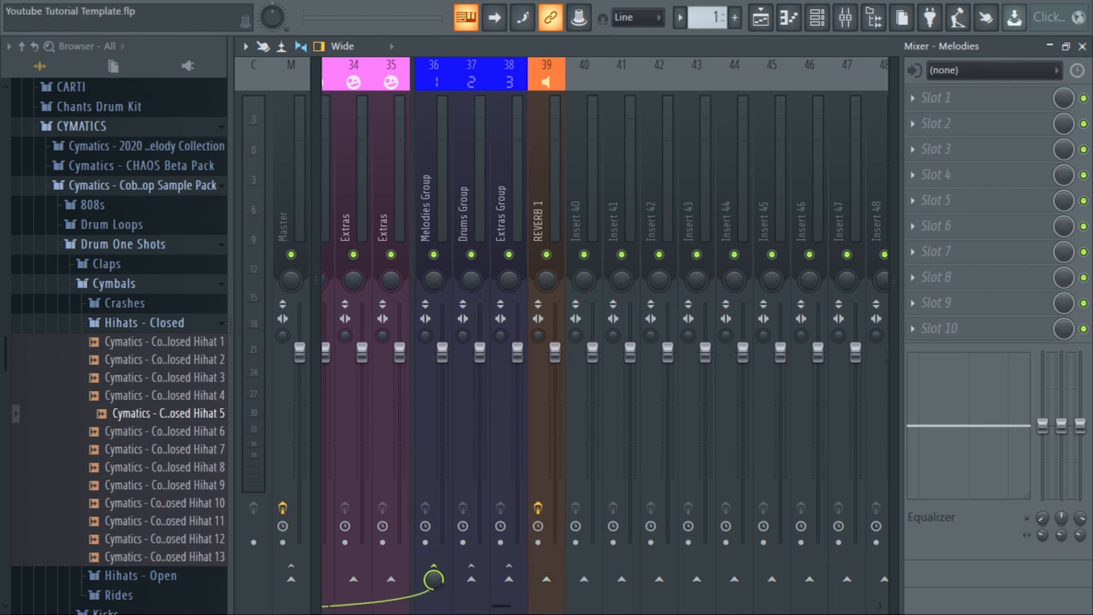
click(547, 580)
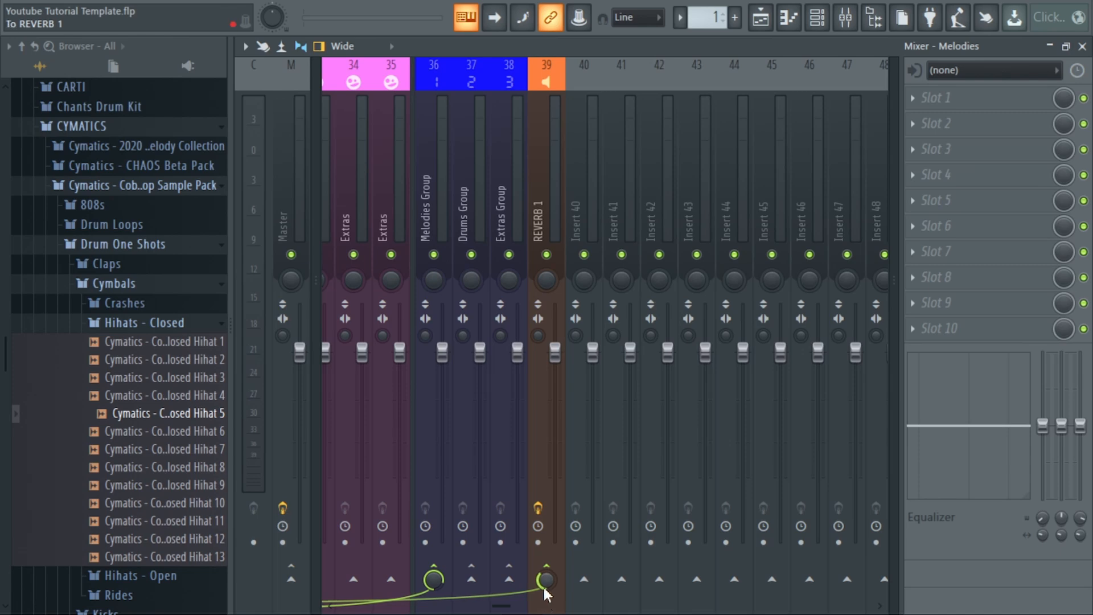
mouse_move(545, 587)
mouse_down()
mouse_move(545, 555)
mouse_move(548, 592)
mouse_up()
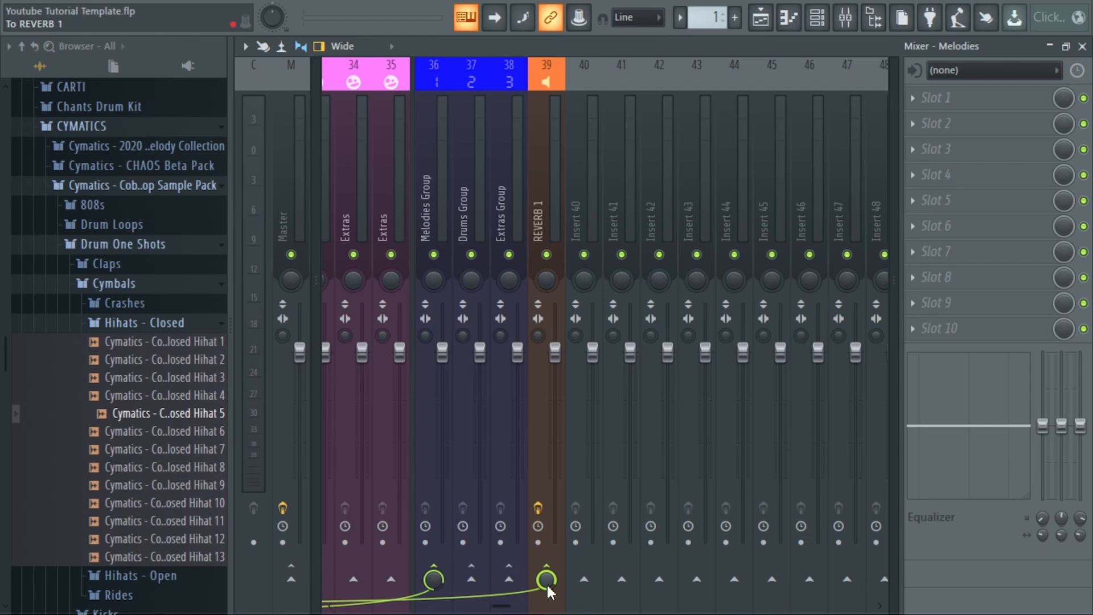
Select REVERB 1 and the Melodies, Drums and Extras group tracks in turn to examine their mixer routing.
click(545, 206)
click(430, 209)
click(456, 214)
click(503, 218)
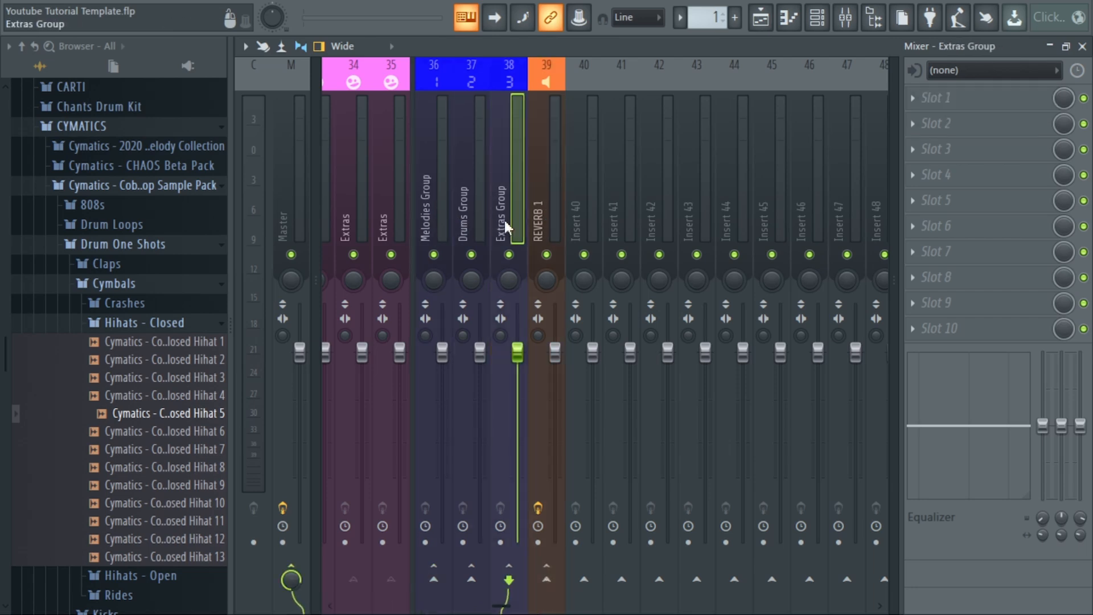
click(545, 208)
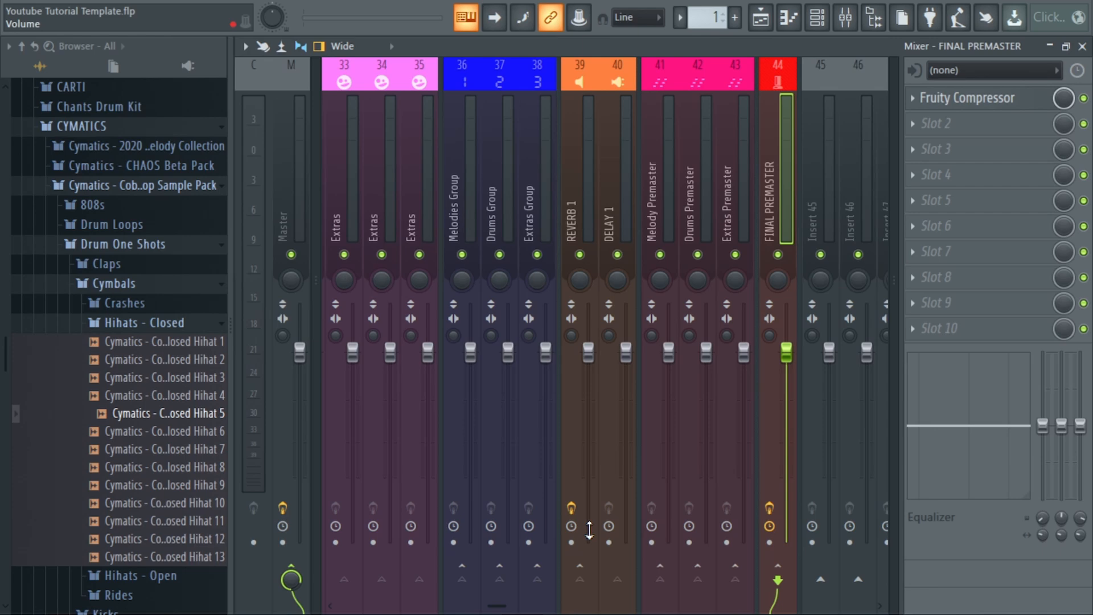
Check the output routing of the Melody, Drums and Extras Premaster tracks and the FINAL PREMASTER track.
click(649, 162)
click(687, 181)
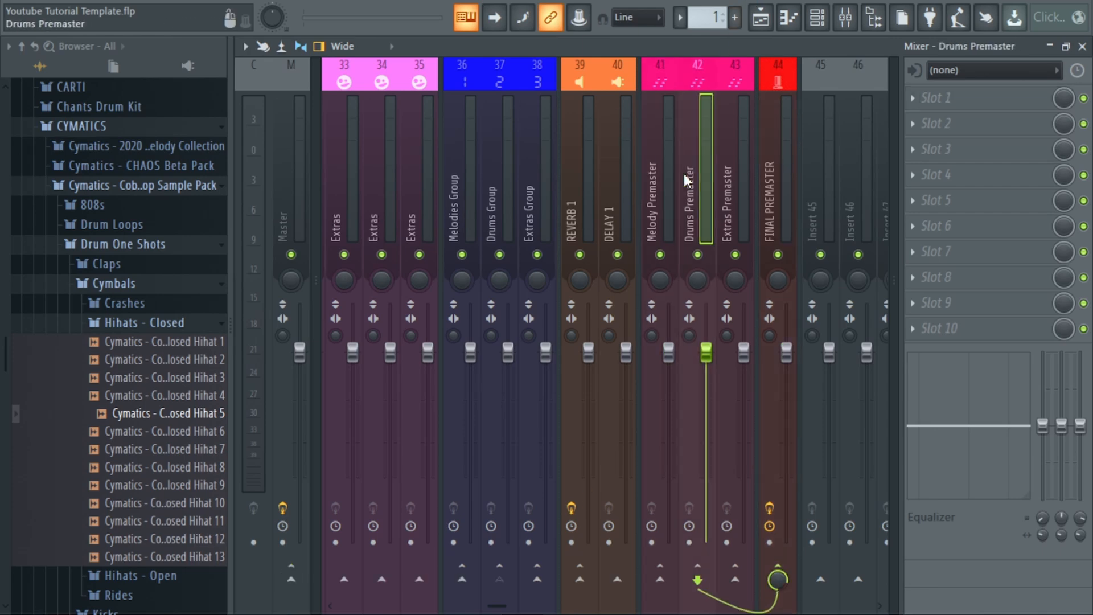
click(744, 191)
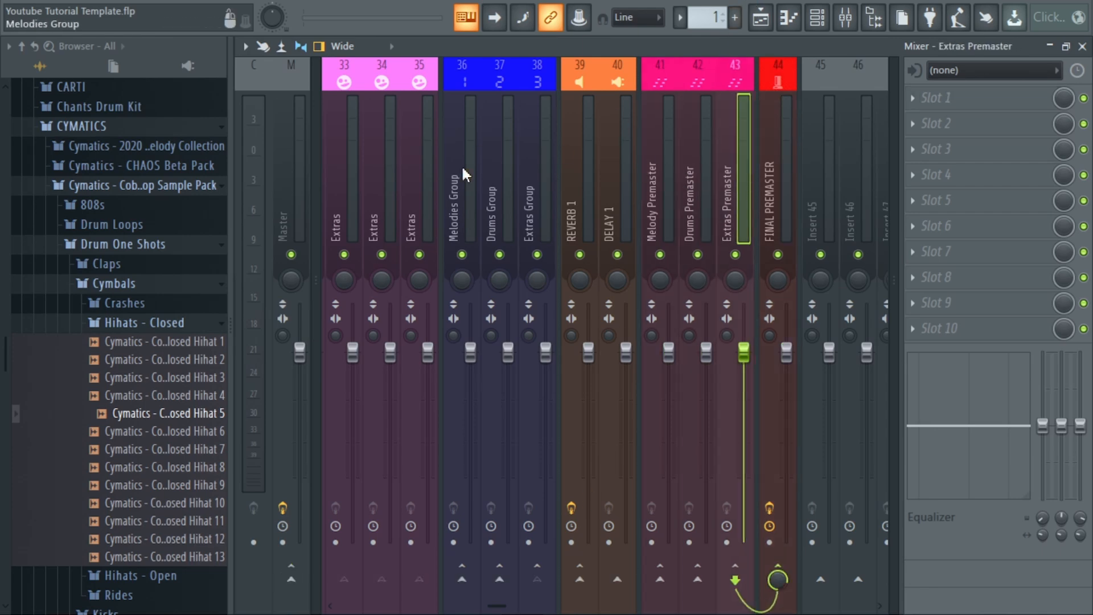
click(662, 237)
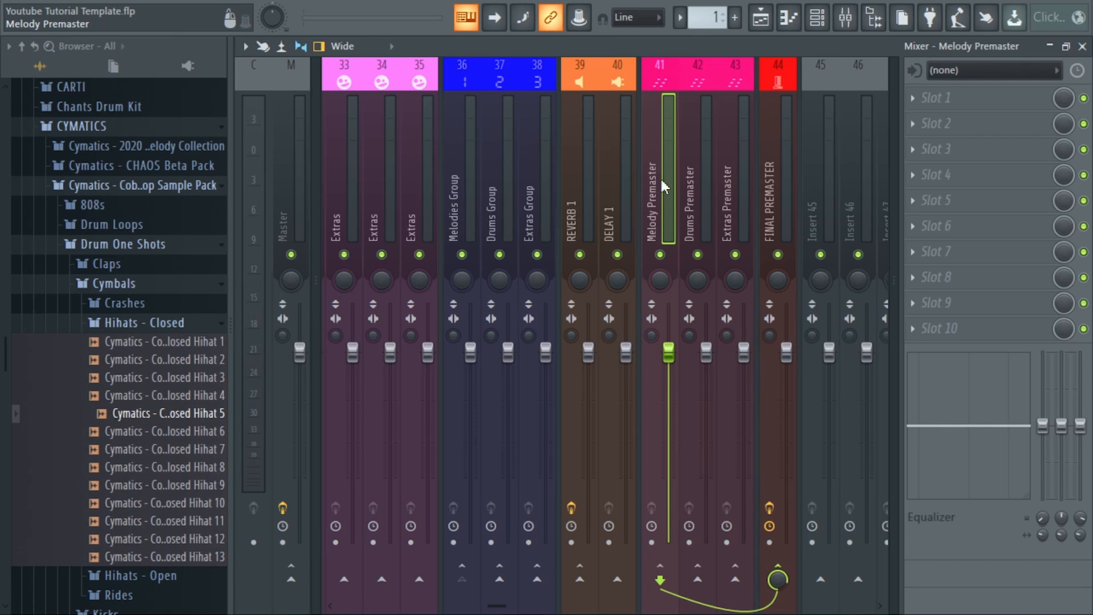
click(698, 207)
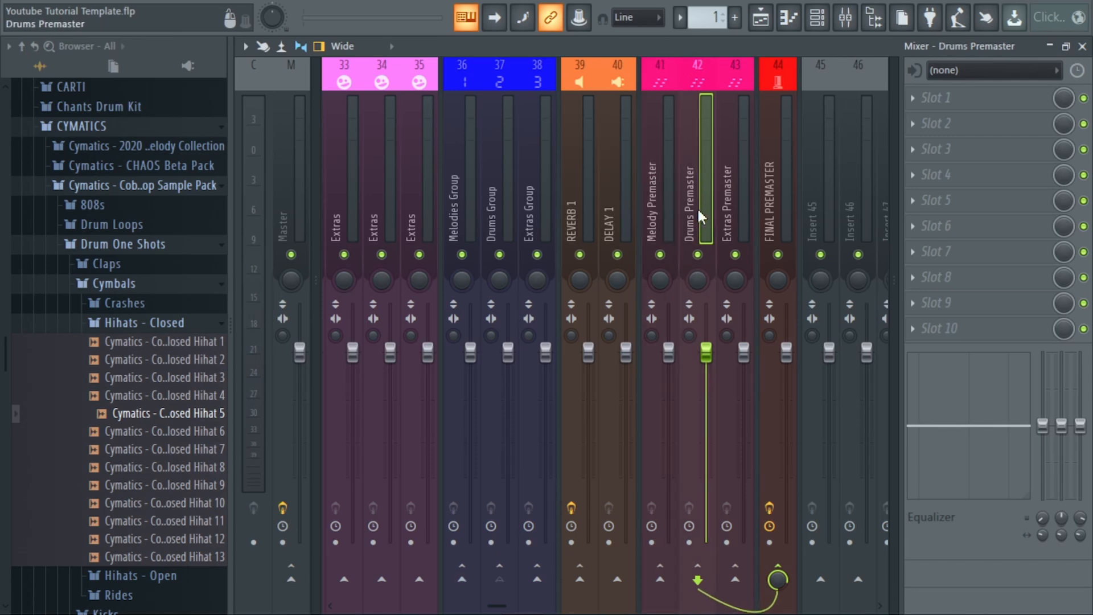
click(741, 216)
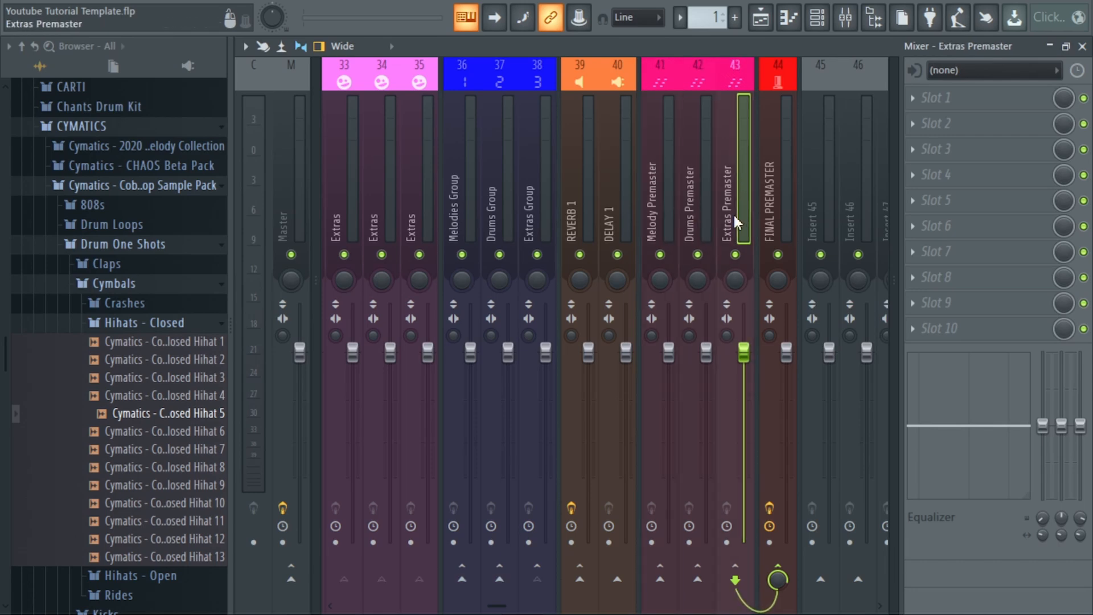
click(781, 194)
Trace the signal path from the Melodies, Drums and Extras groups through their premaster tracks to FINAL PREMASTER.
click(469, 211)
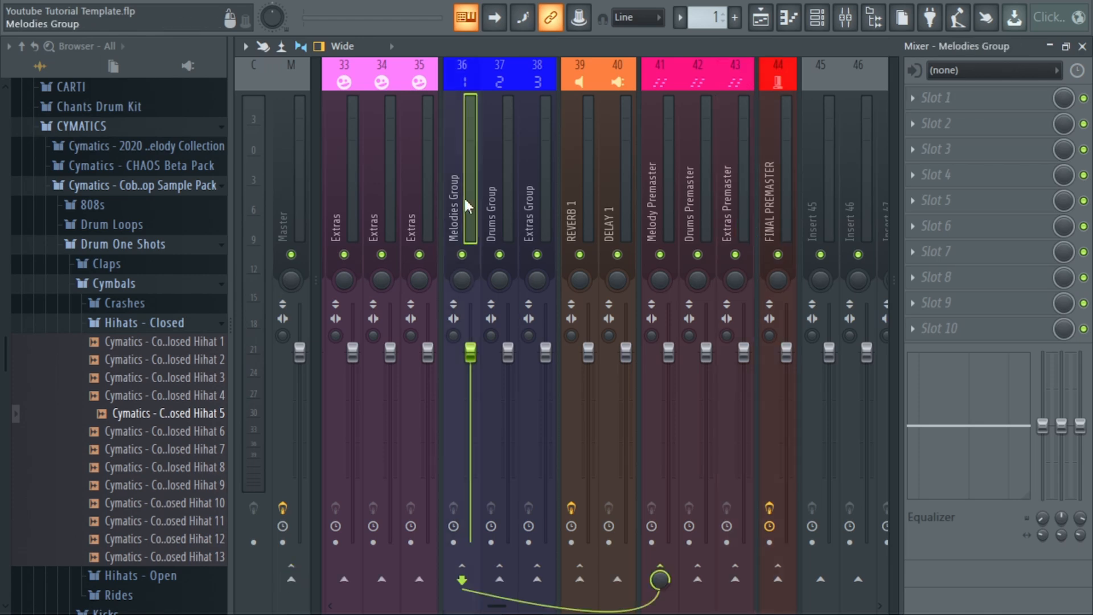
click(652, 211)
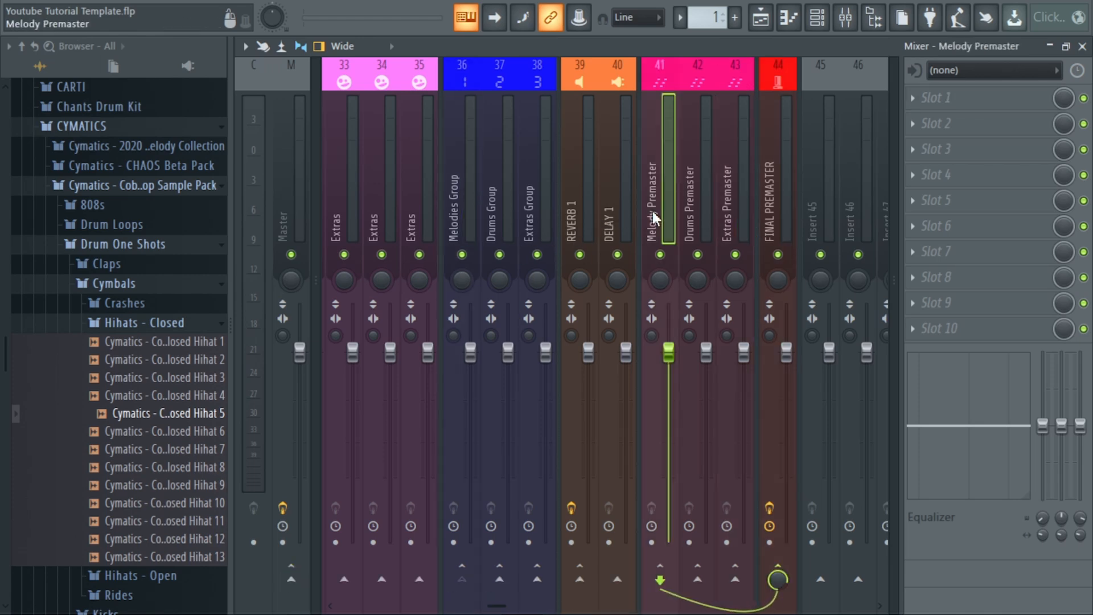
click(504, 205)
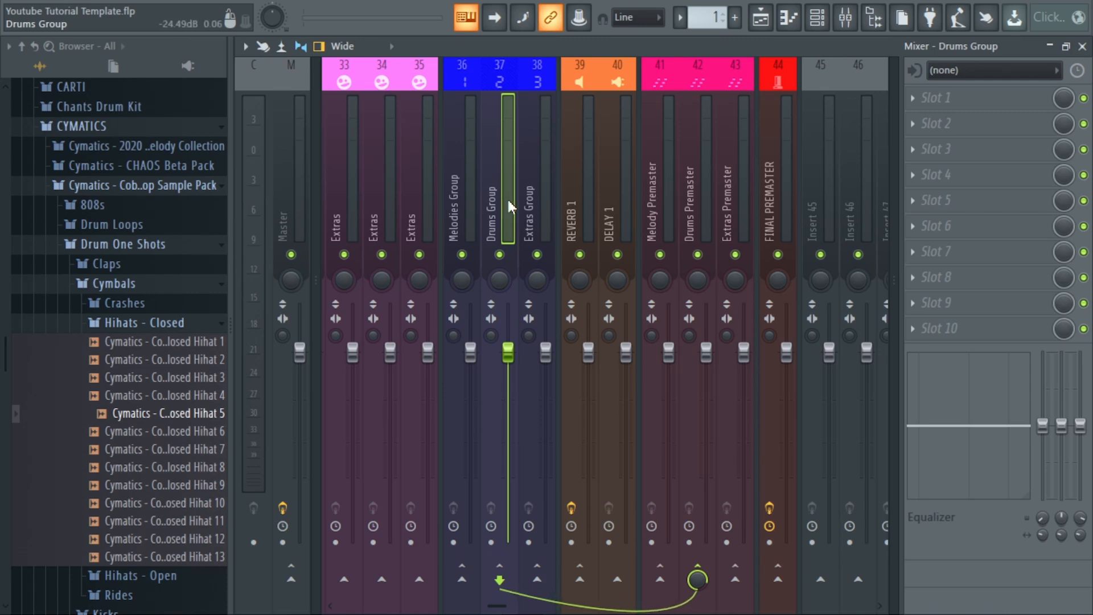
click(689, 211)
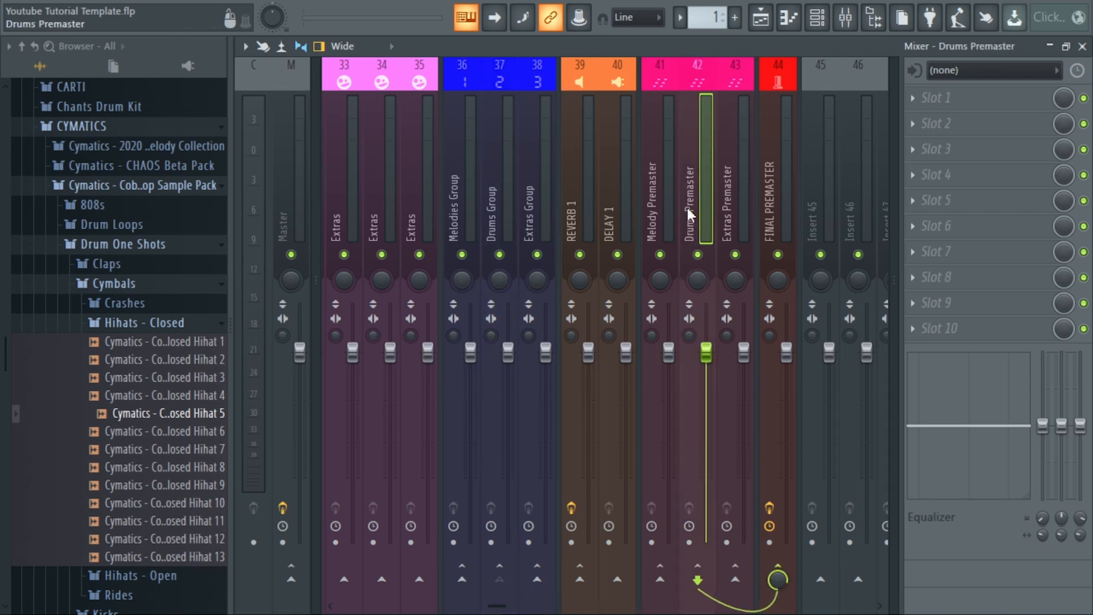
click(542, 206)
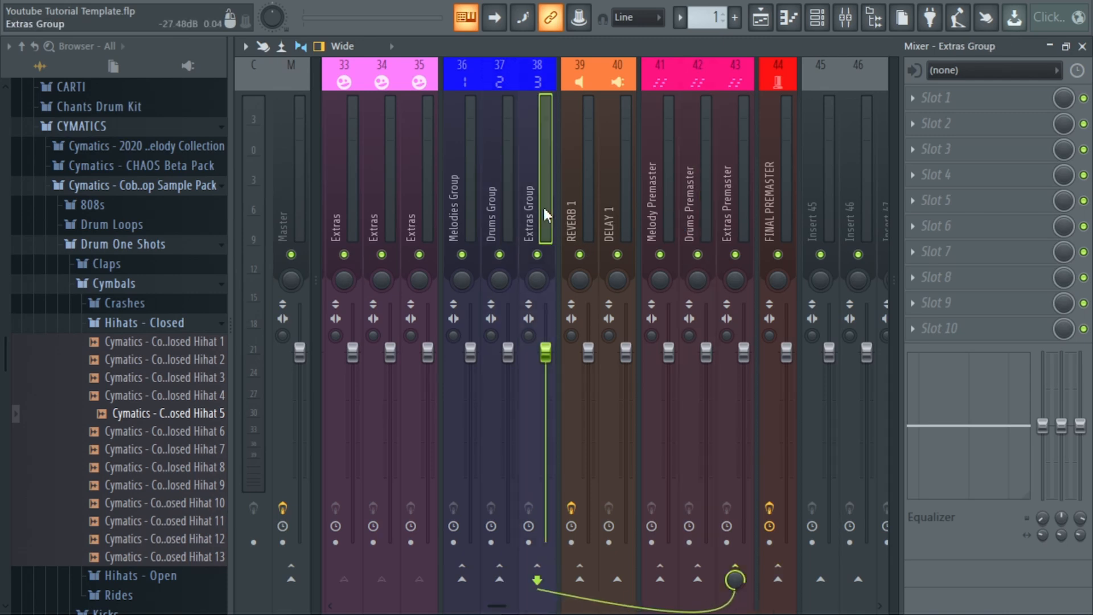
click(731, 211)
click(770, 213)
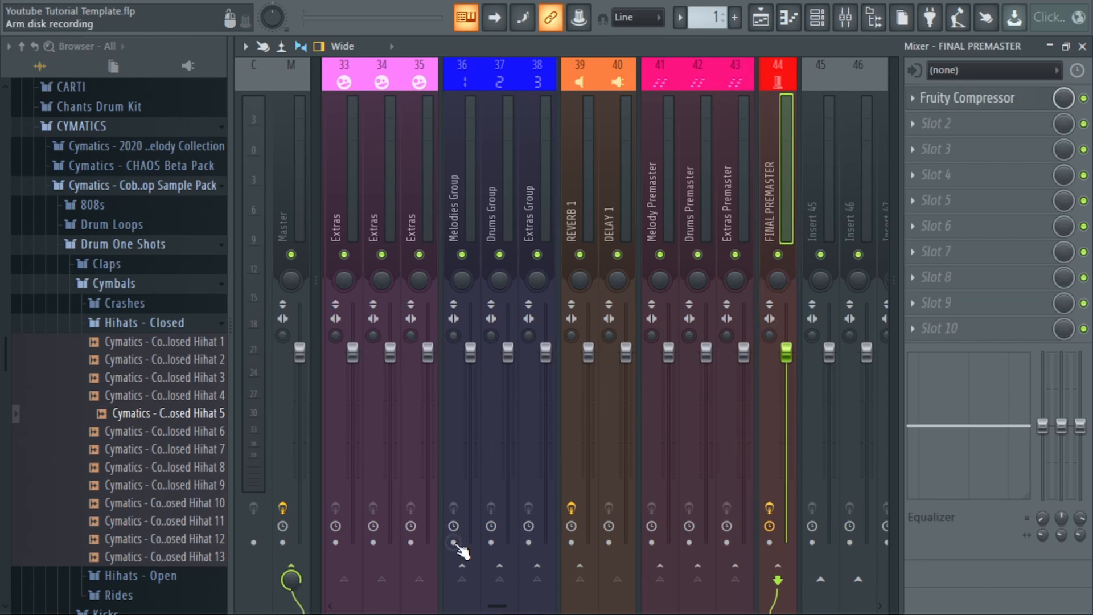
Disable Fruity parametric EQ 2 in the first effect slot of the Grand Piano mixer track.
scroll(455, 539, down, 3)
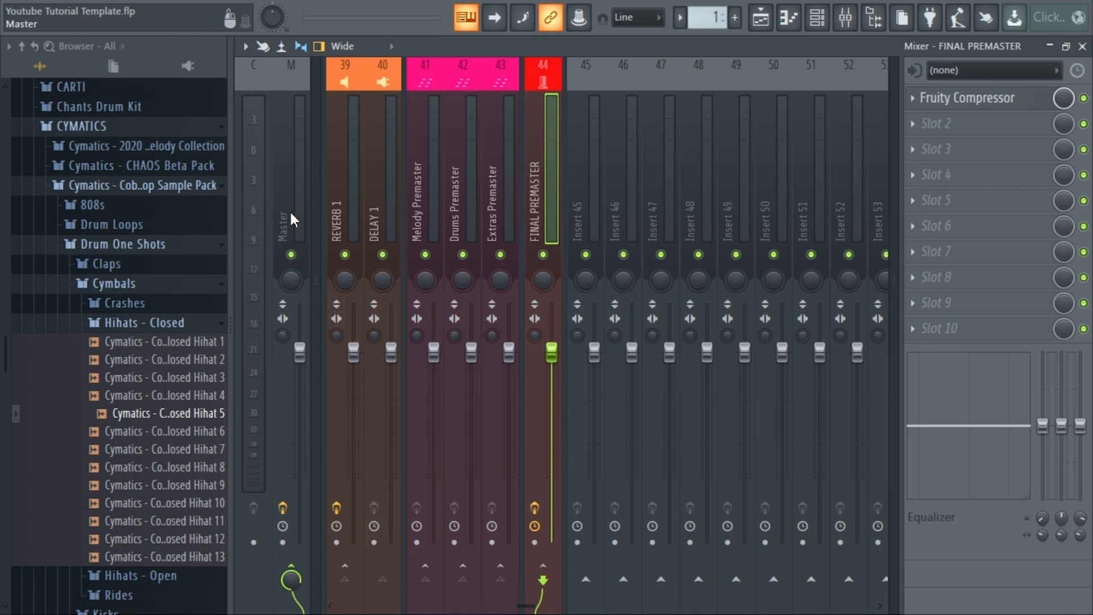
scroll(276, 189, up, 2)
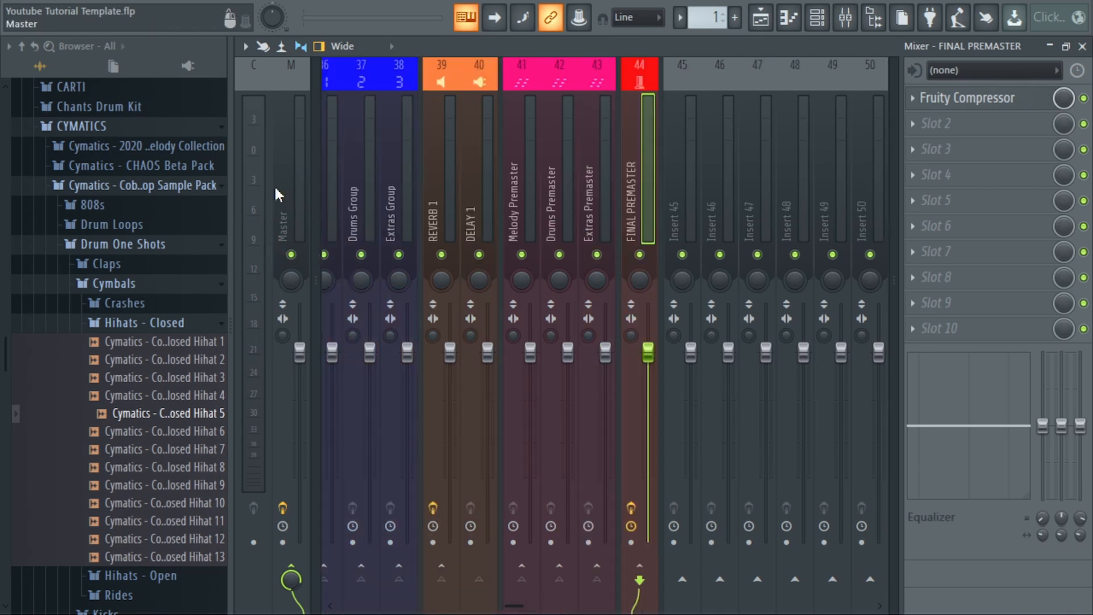
drag(518, 606, 350, 581)
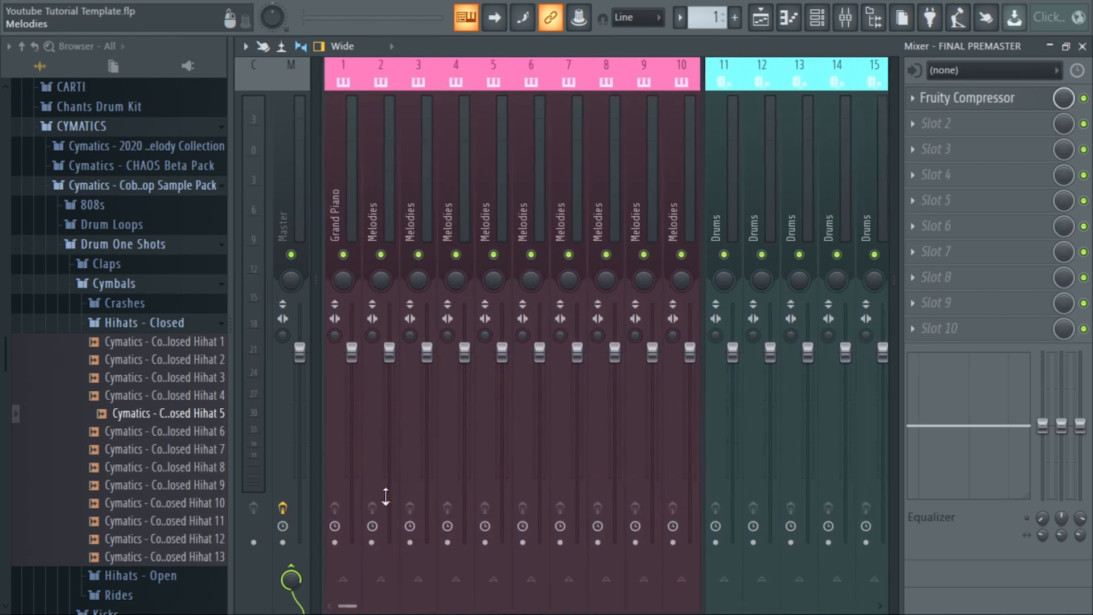
click(339, 228)
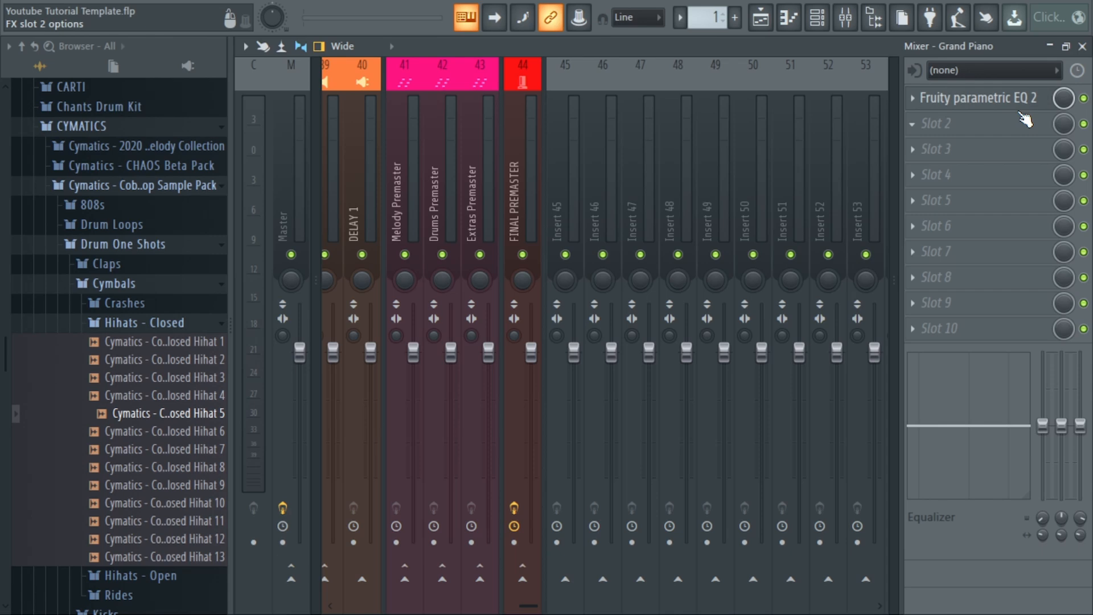
click(1084, 99)
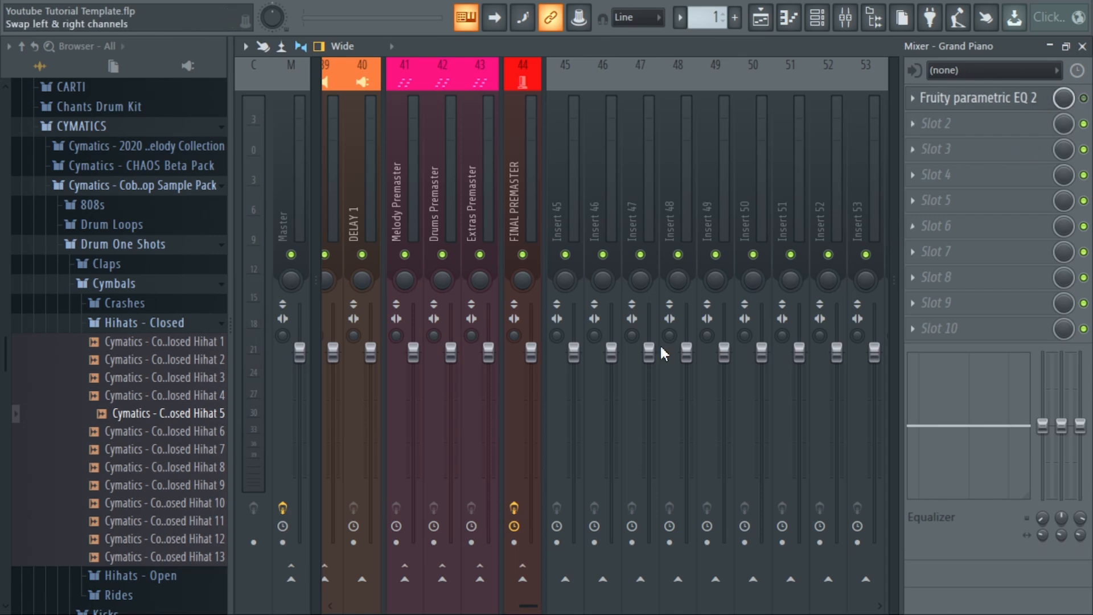
Go through Melodies tracks 2 to 10 one by one to examine their effect slots and routing.
drag(450, 605, 328, 590)
click(387, 180)
click(419, 190)
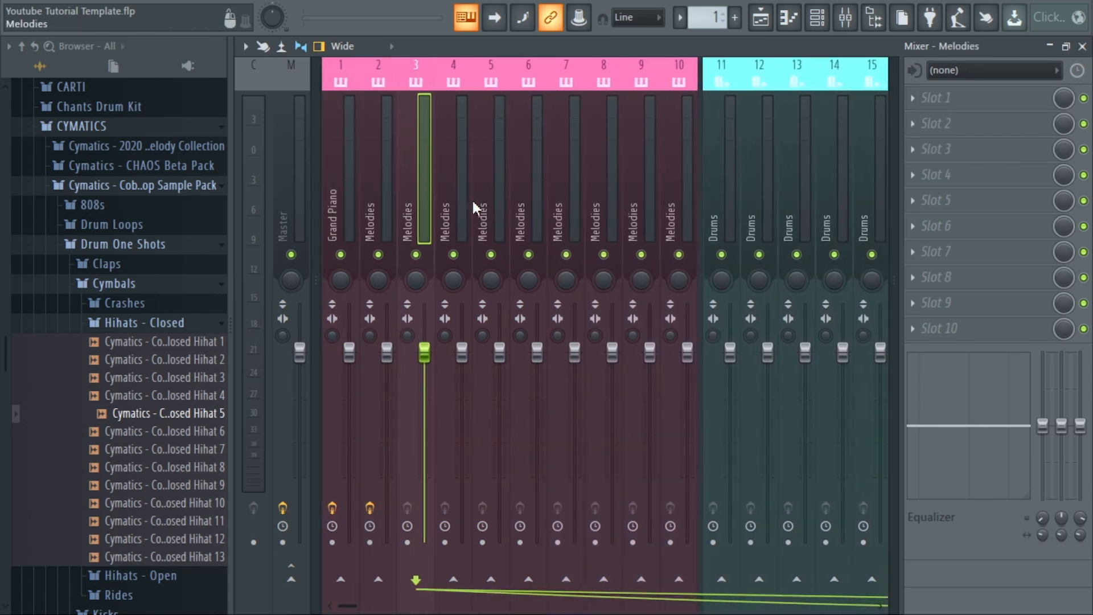
click(456, 196)
click(495, 200)
click(523, 196)
click(566, 198)
click(604, 202)
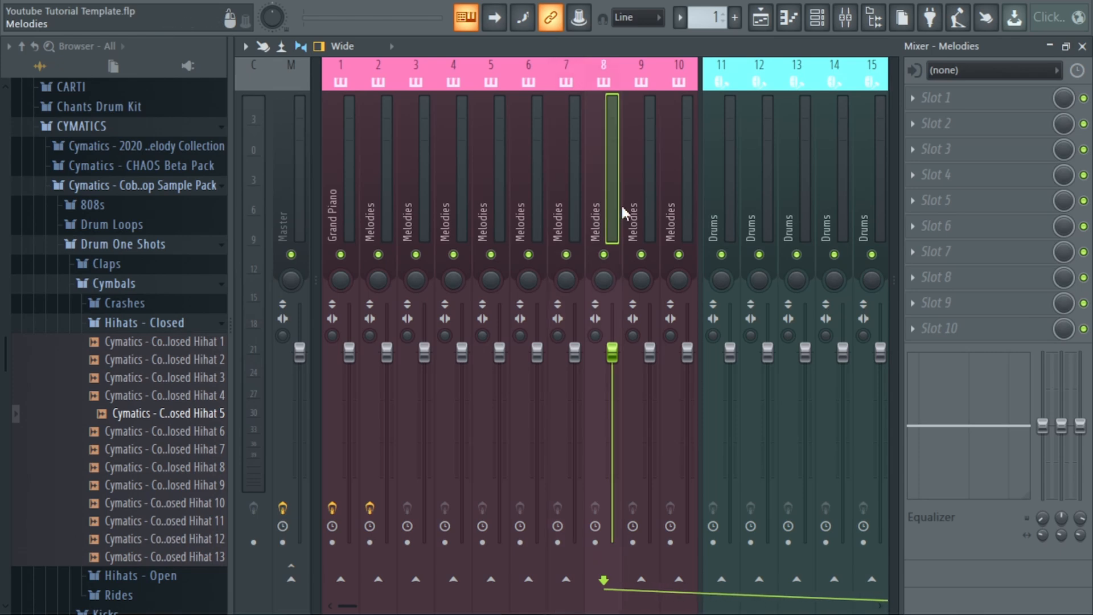
click(678, 211)
click(637, 214)
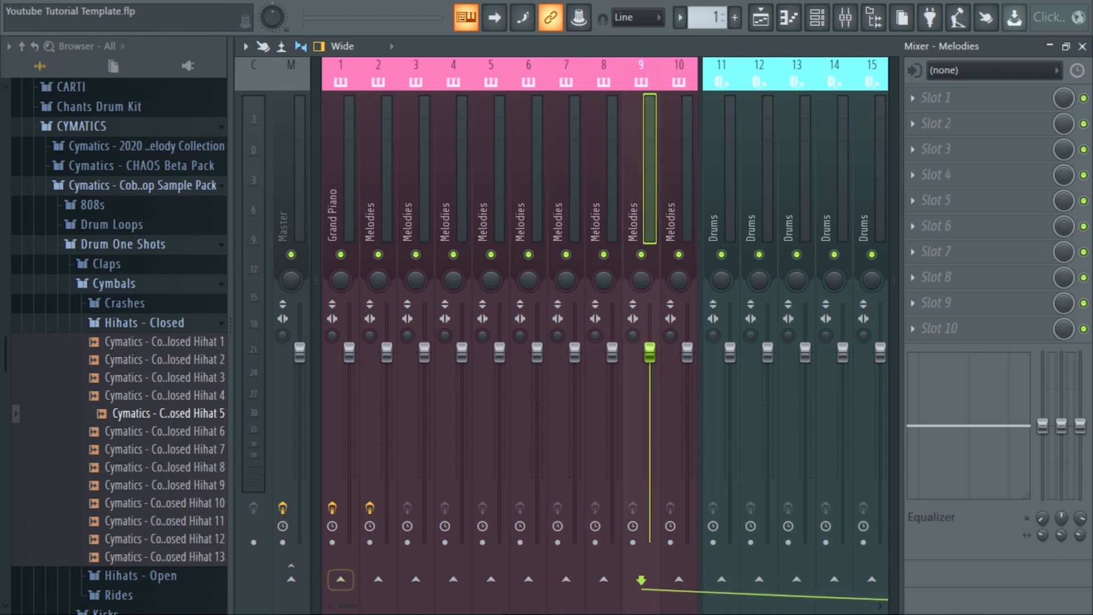
mouse_move(363, 611)
mouse_down()
mouse_move(488, 609)
mouse_move(346, 608)
mouse_up()
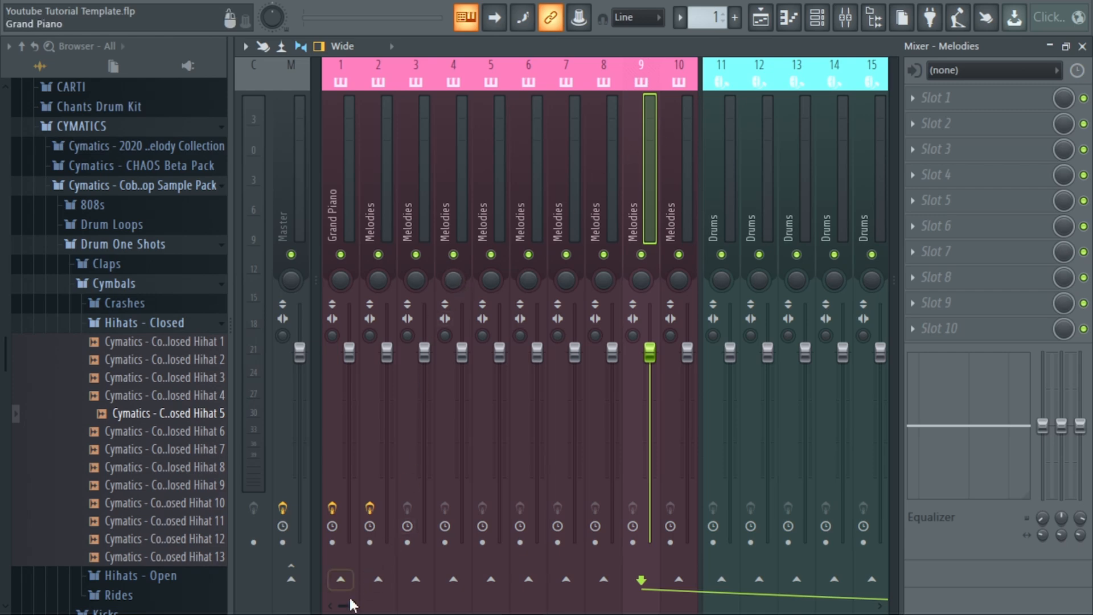
drag(348, 608, 482, 609)
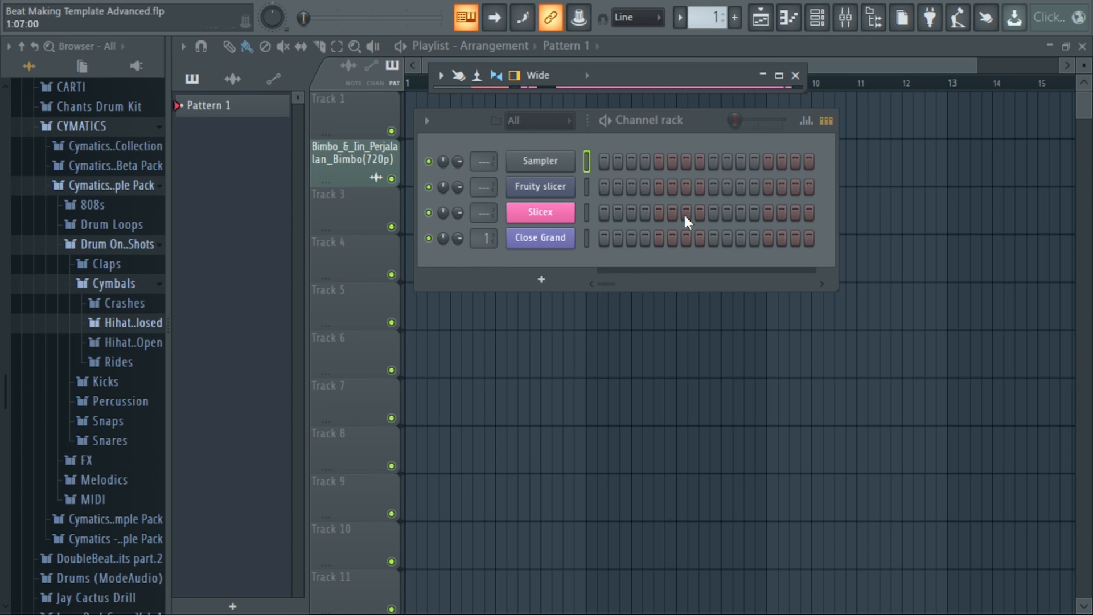
Expand the mixer of the Beat Making Template Advanced project and review its tracks through to the Pre Master Bus.
double_click(550, 76)
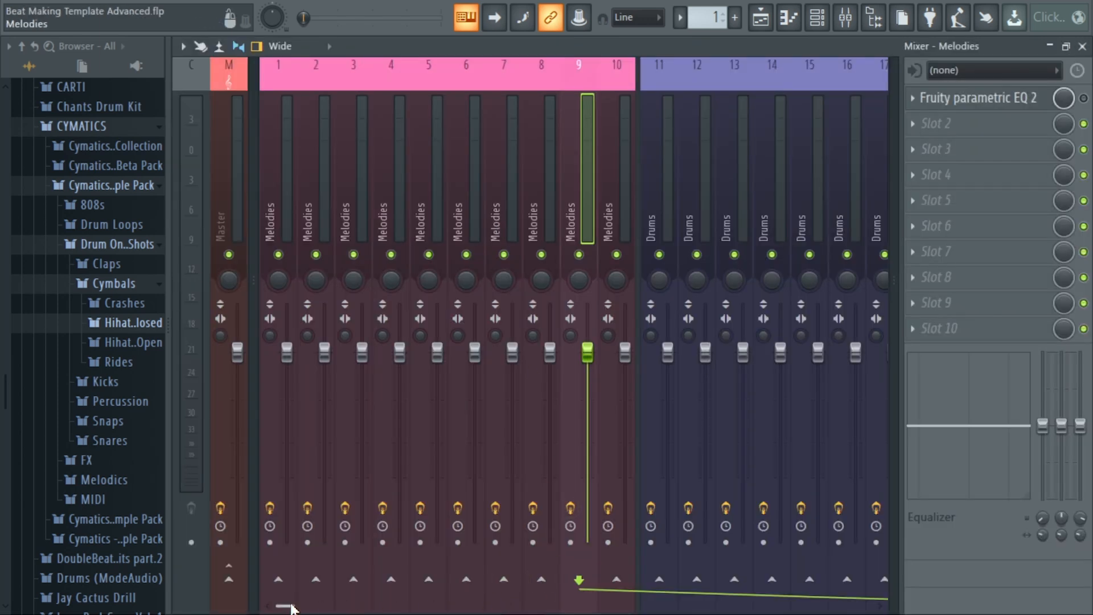
drag(300, 605, 450, 605)
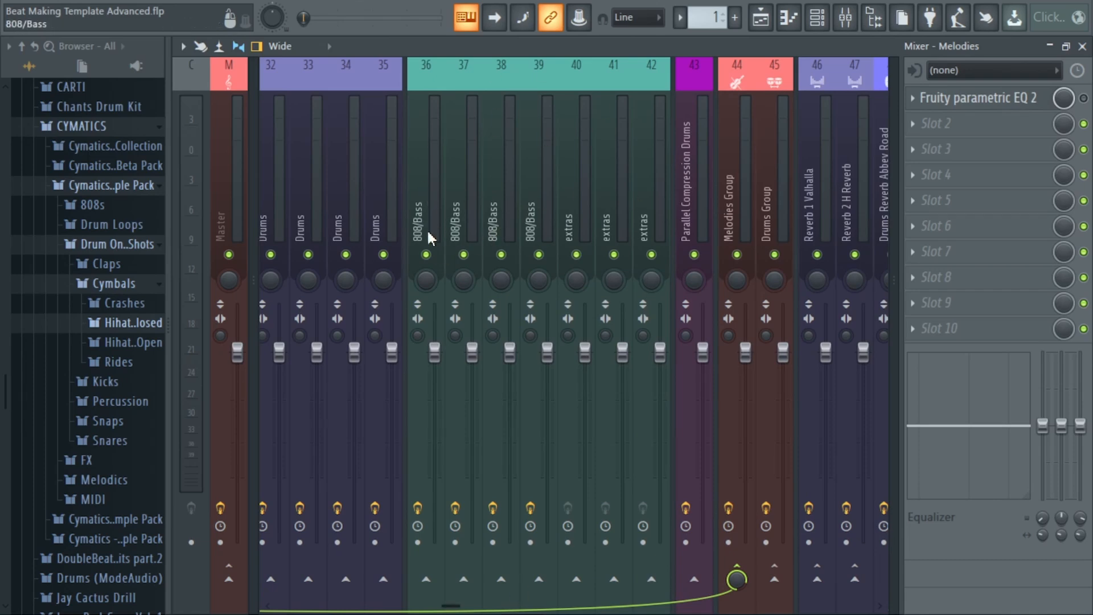
scroll(500, 186, down, 3)
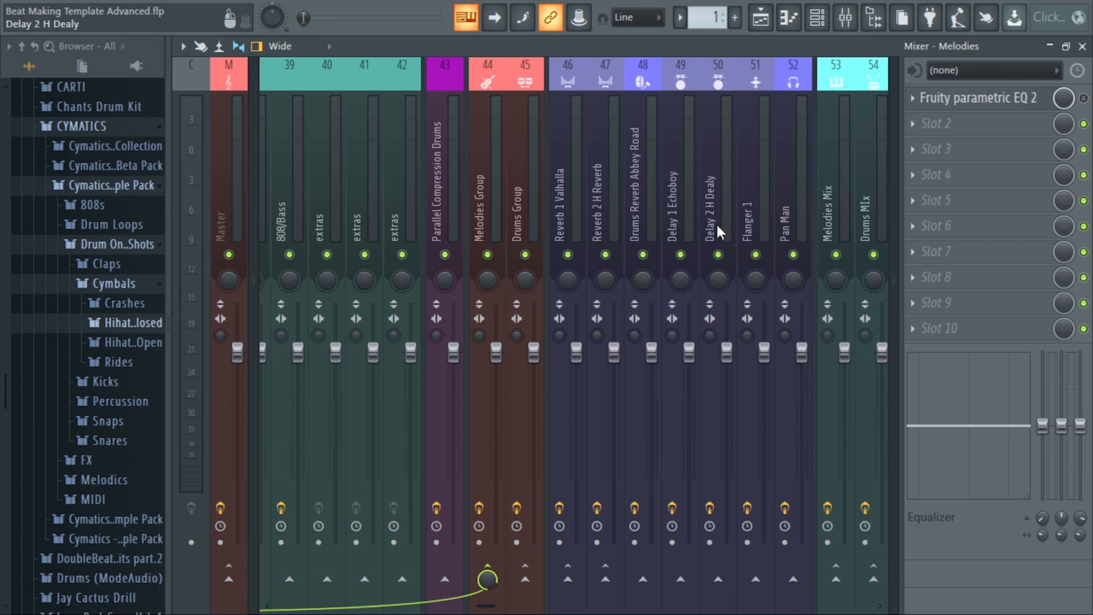
drag(493, 606, 539, 600)
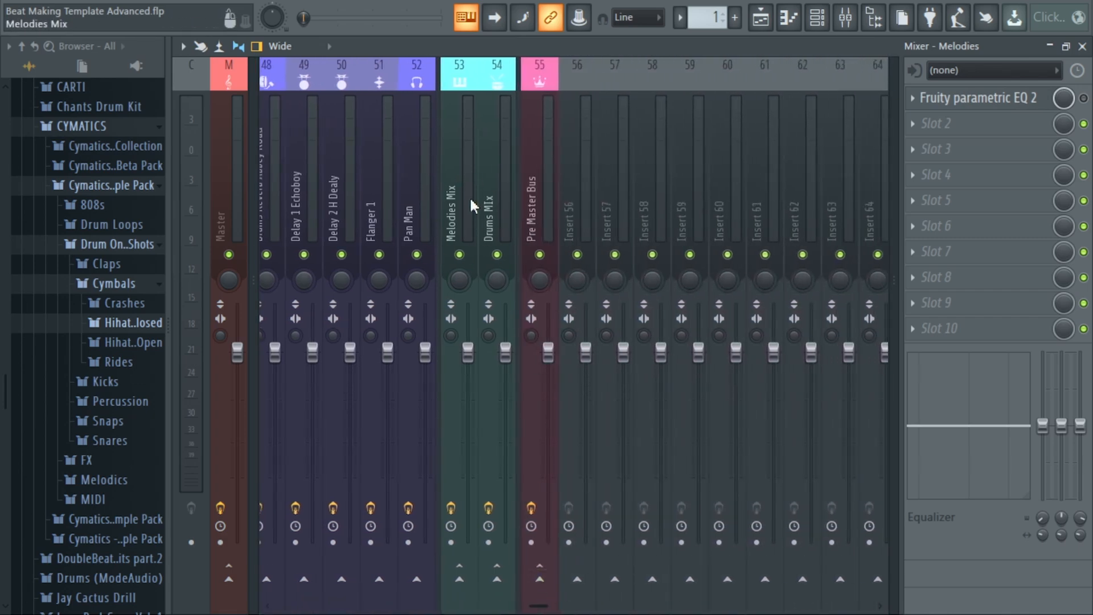